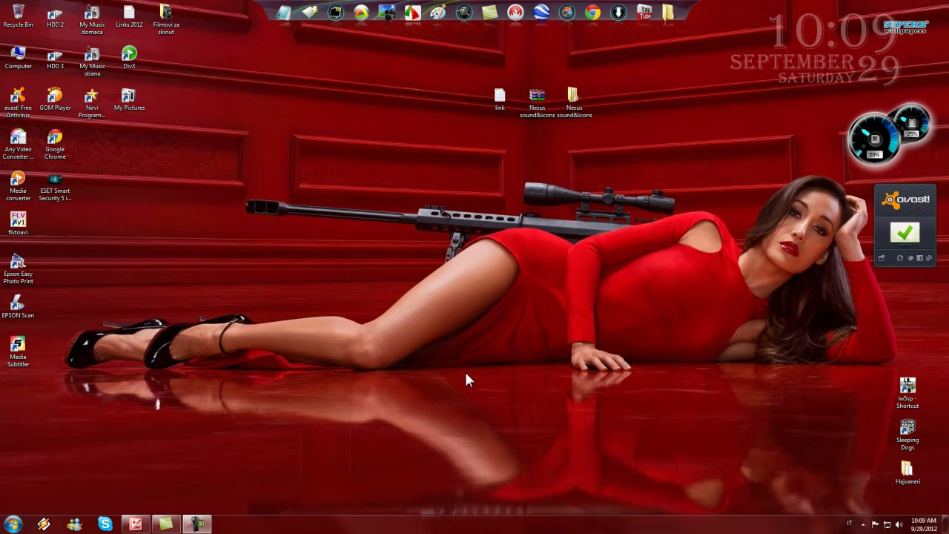
- Read the viewer's YouTube comment in the open picture bas, then minimize the picture window
left_click(146, 519)
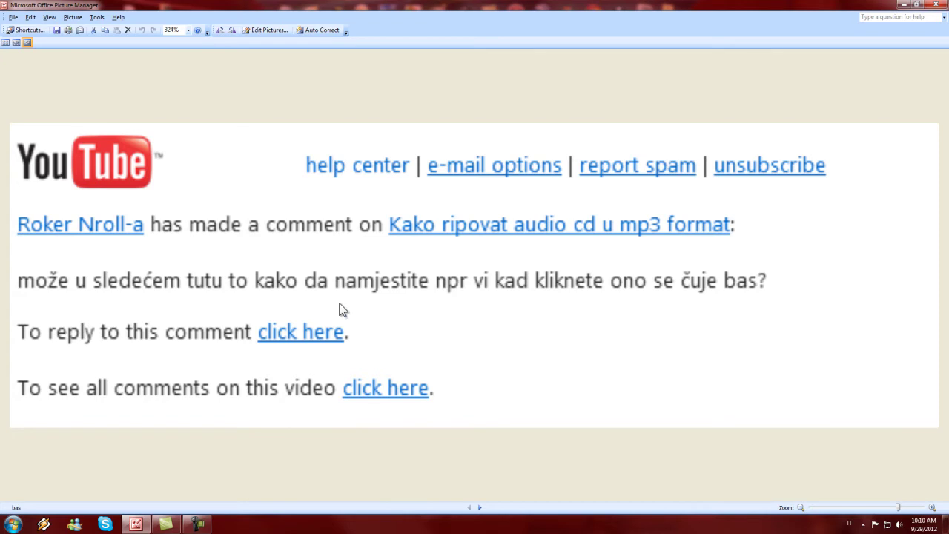
left_click(136, 524)
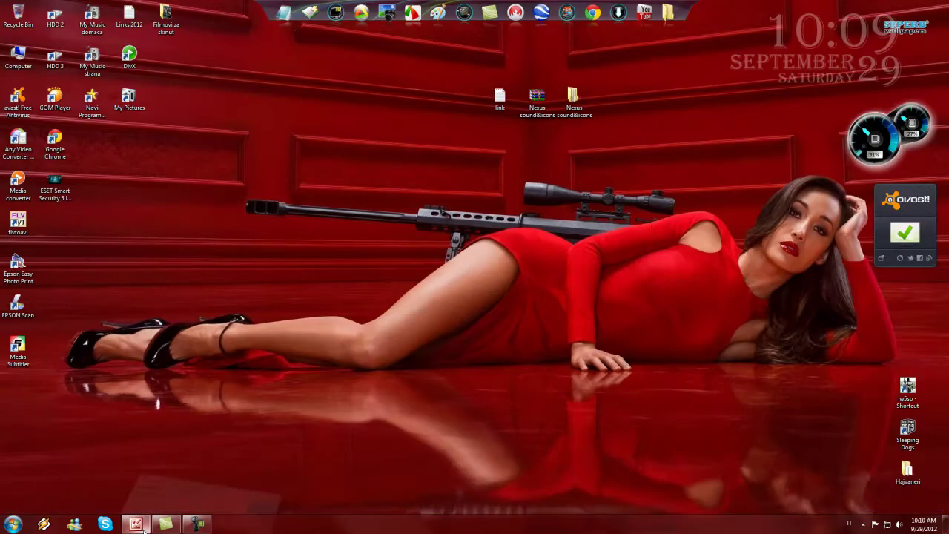
left_click(136, 524)
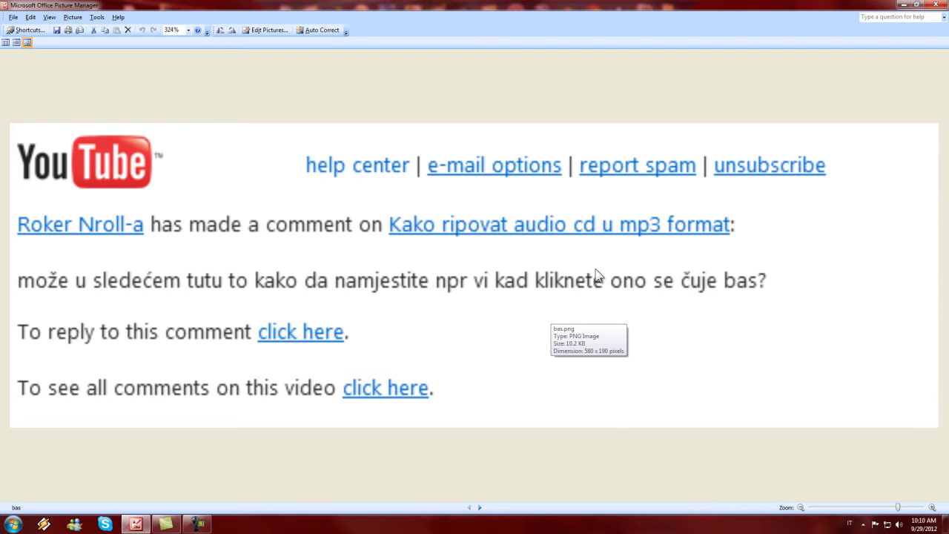
left_click(903, 5)
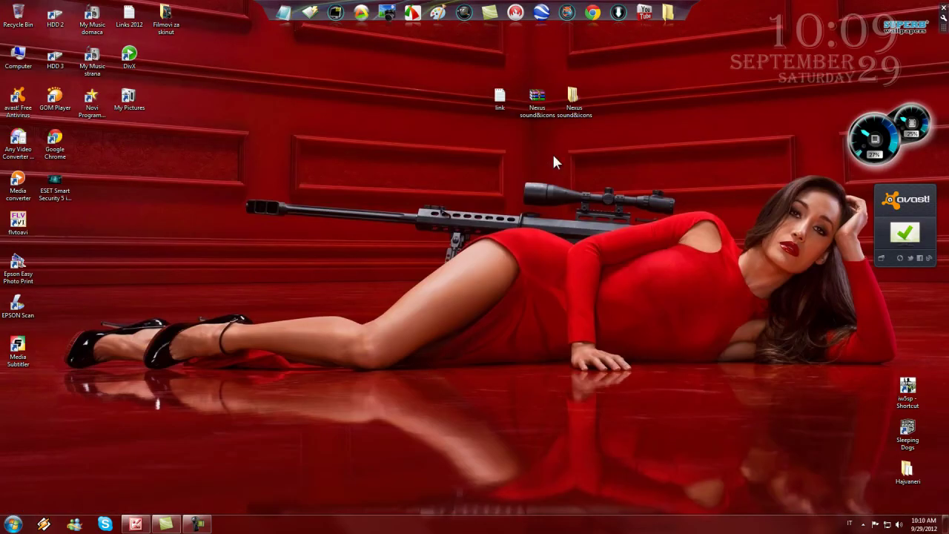
left_click(575, 27)
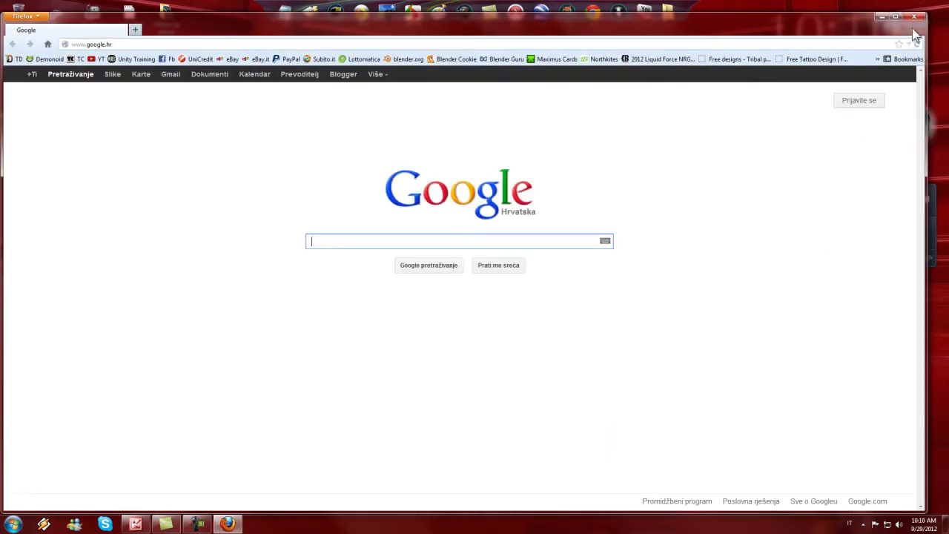
left_click(913, 16)
right_click(311, 168)
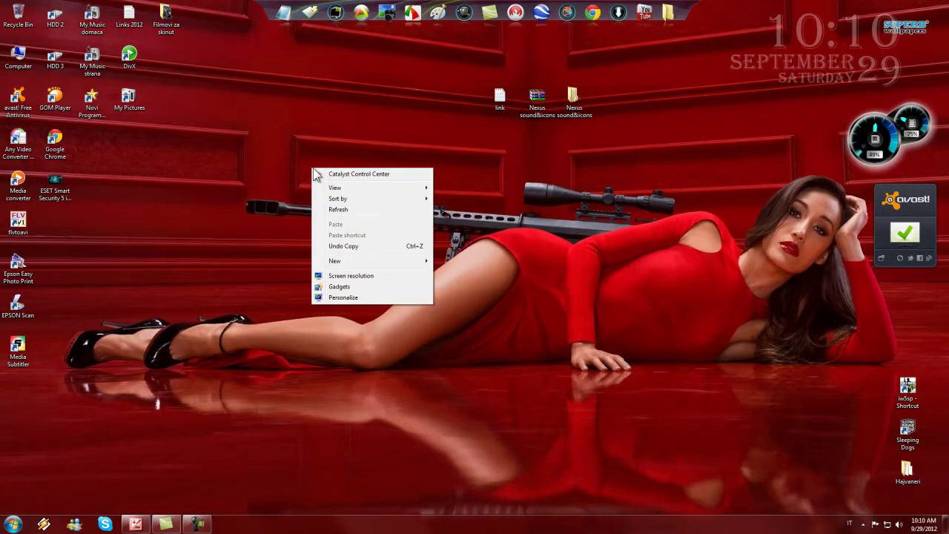
mouse_move(416, 196)
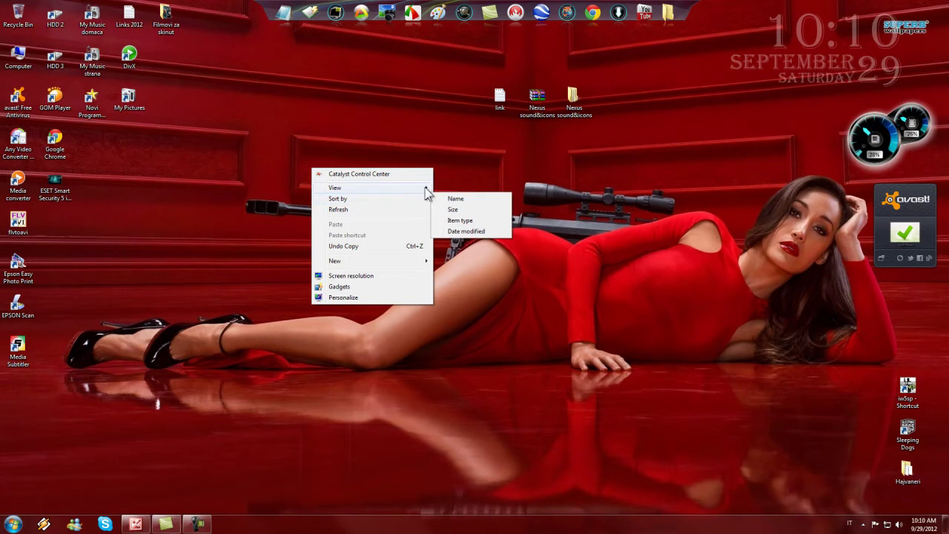
left_click(572, 356)
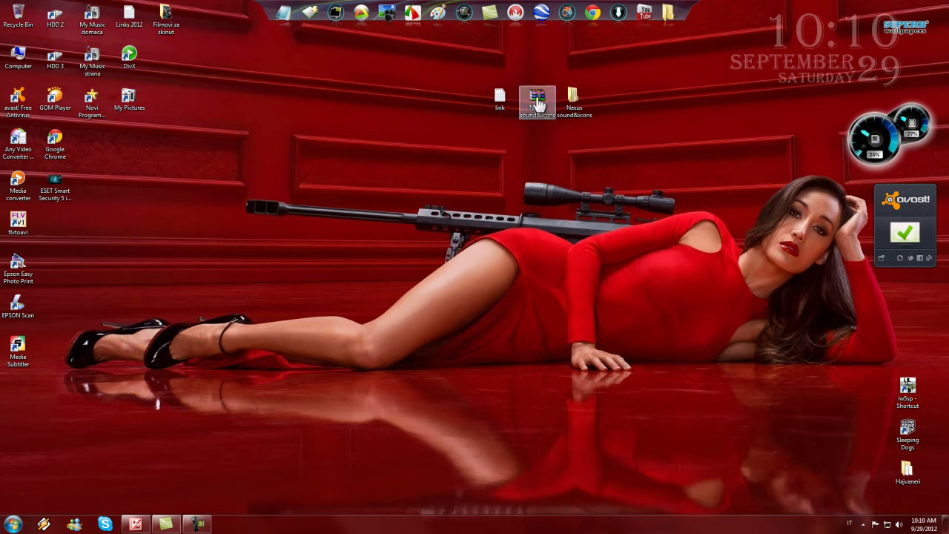
- Switch to Firefox and start saving Nexus sound&icons.rar from its Zippyshare page, then cancel the transfer
left_click_drag(537, 101, 539, 152)
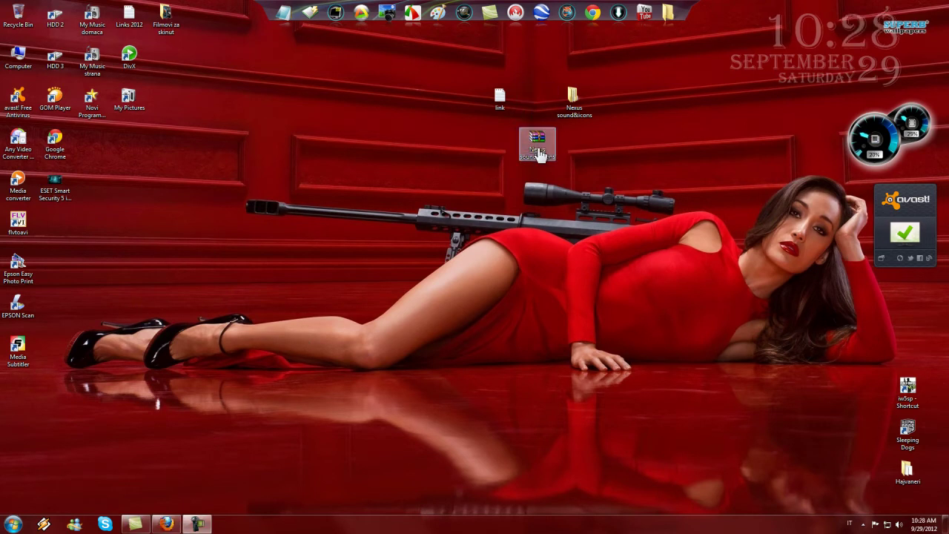
mouse_move(169, 523)
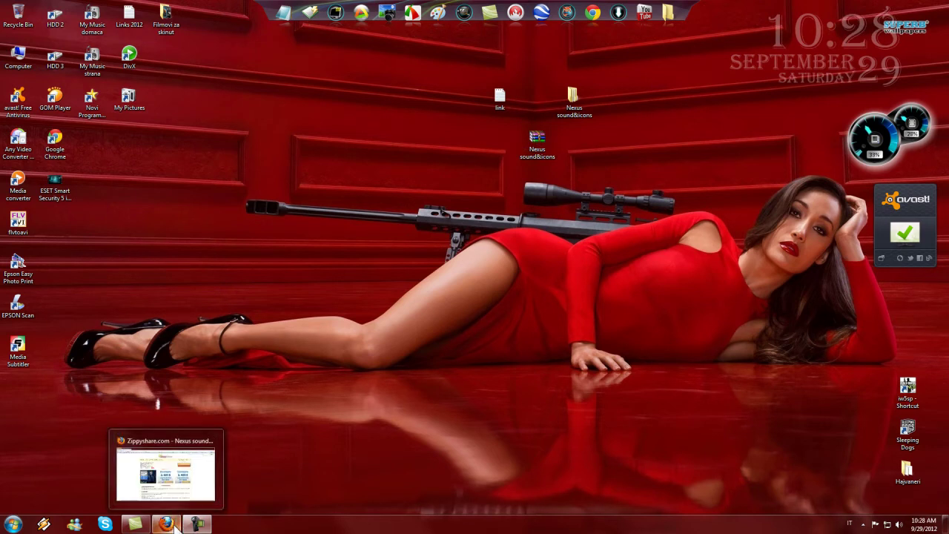
left_click(166, 473)
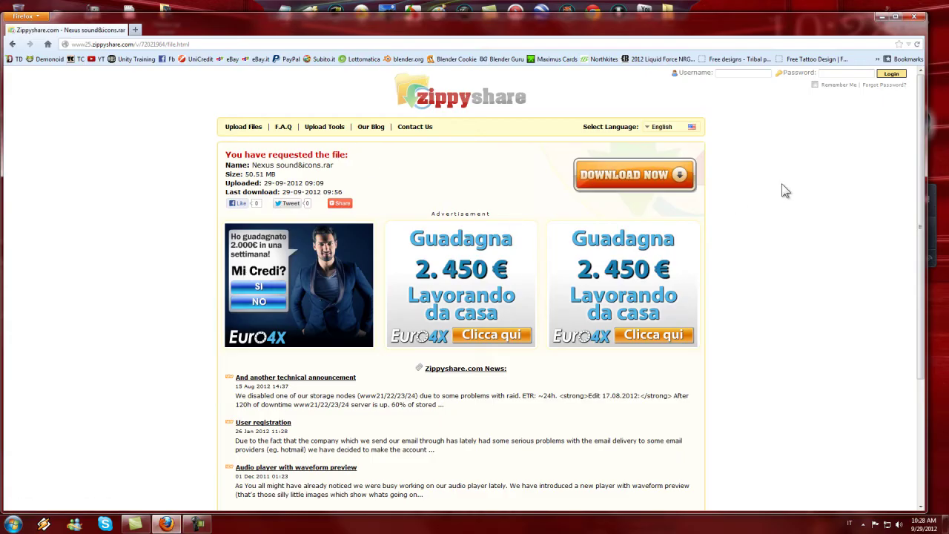
left_click(637, 177)
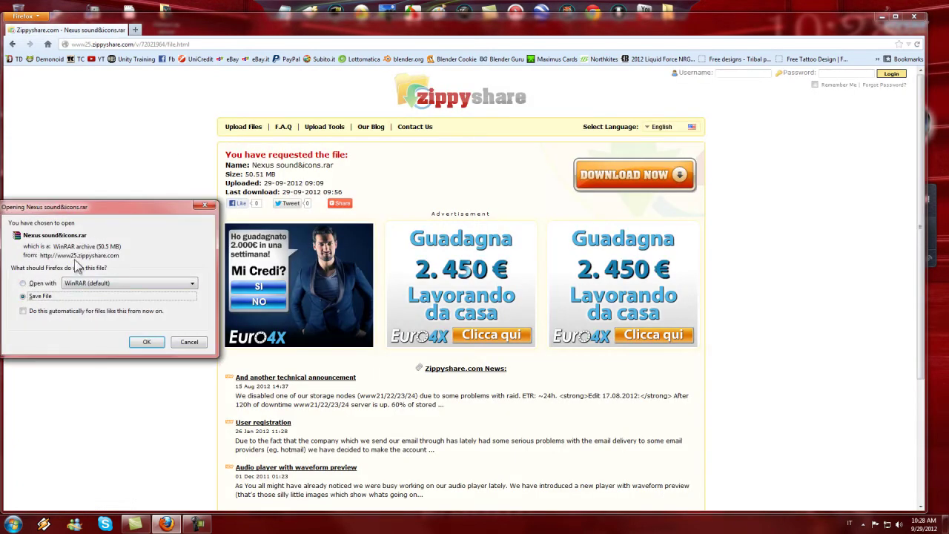
left_click(145, 341)
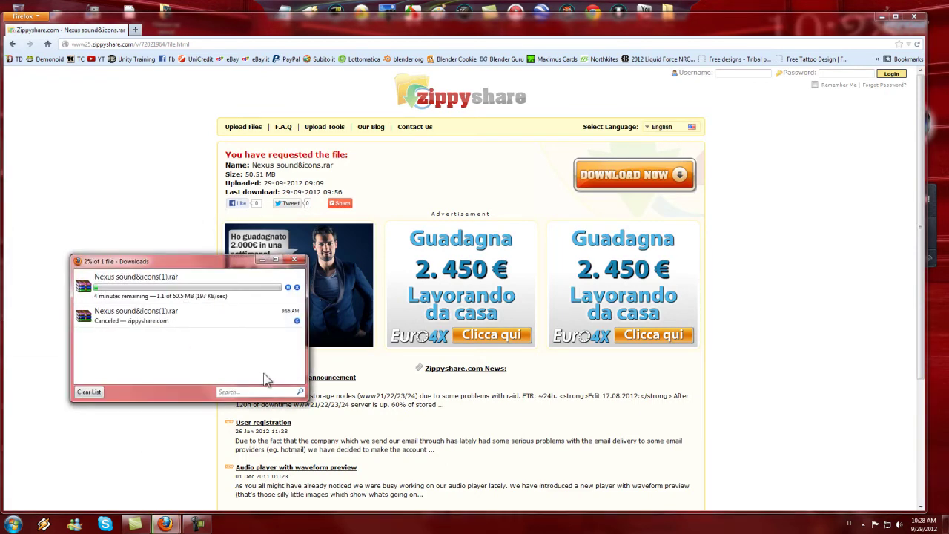
left_click(296, 286)
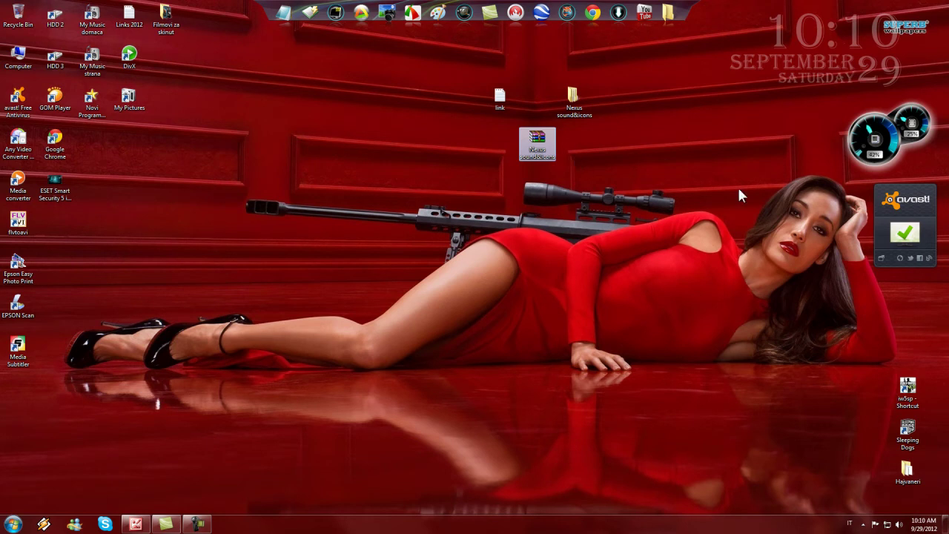
- Put the Nexus sound&icons archive back beside the link file, move the extracted folder down one row and open it
left_click_drag(542, 153, 542, 111)
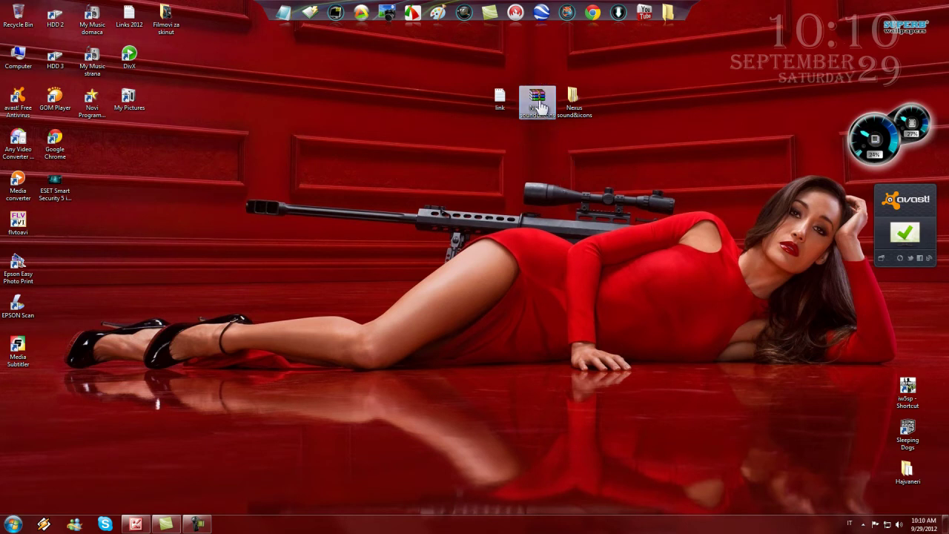
left_click_drag(573, 103, 574, 146)
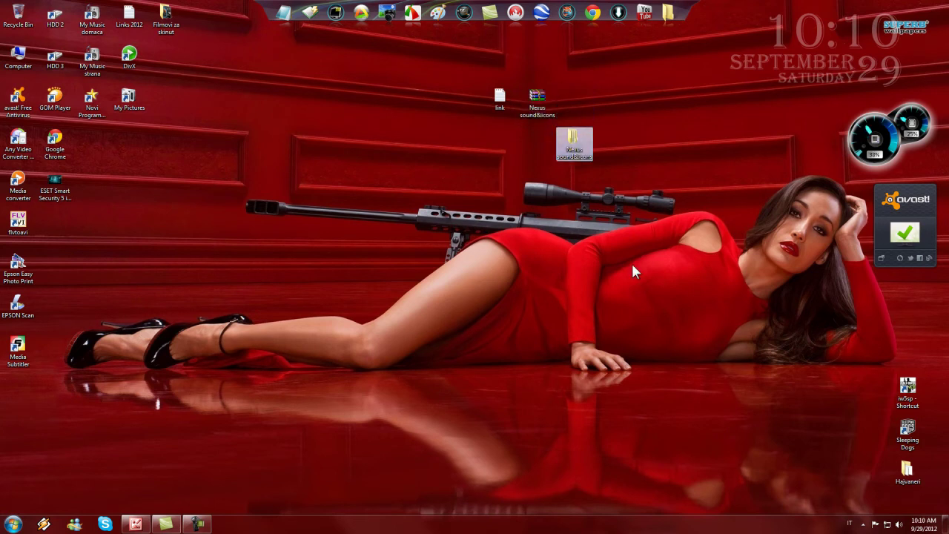
left_click(575, 148)
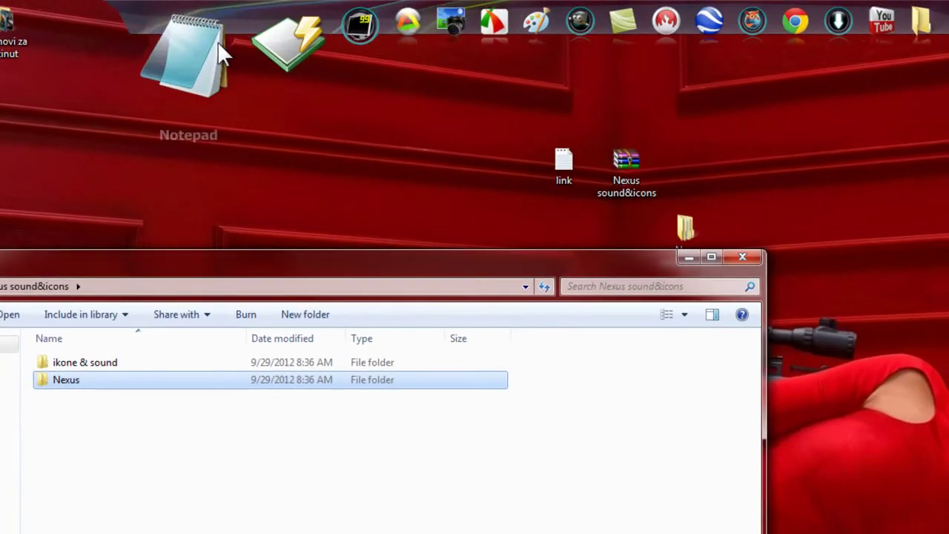
left_click(586, 44)
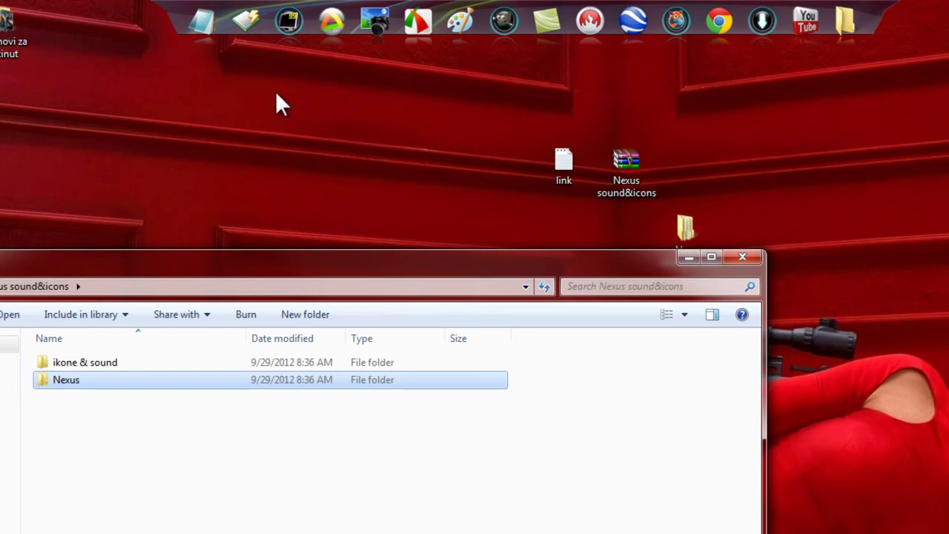
- Look through the Nexus folder and its nexus subfolder for the setup file, then return to Nexus sound&icons
left_click(72, 383)
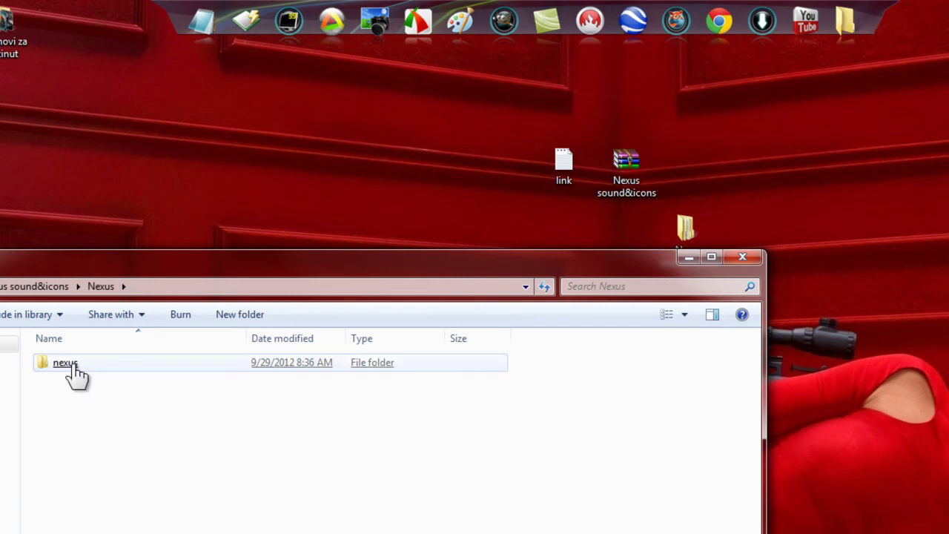
left_click(71, 365)
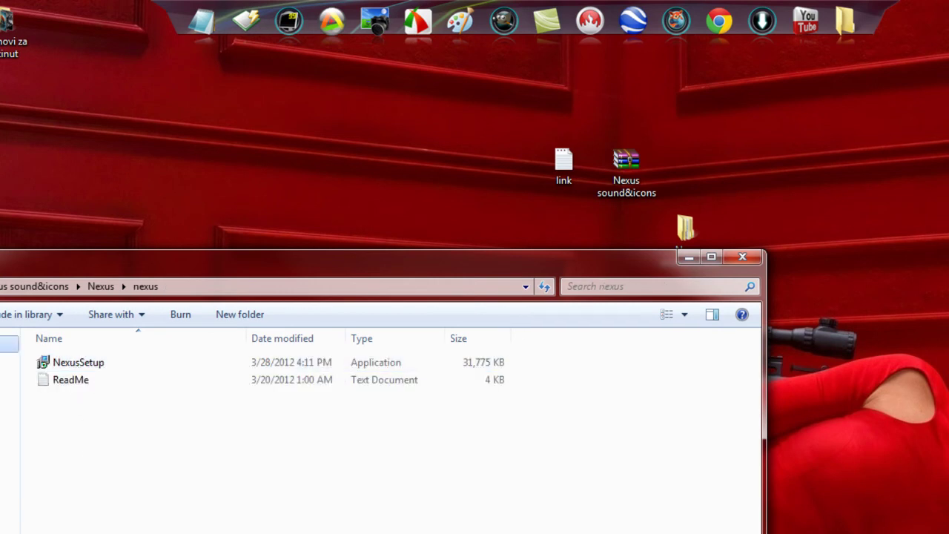
key("BackSpace")
key("BackSpace")
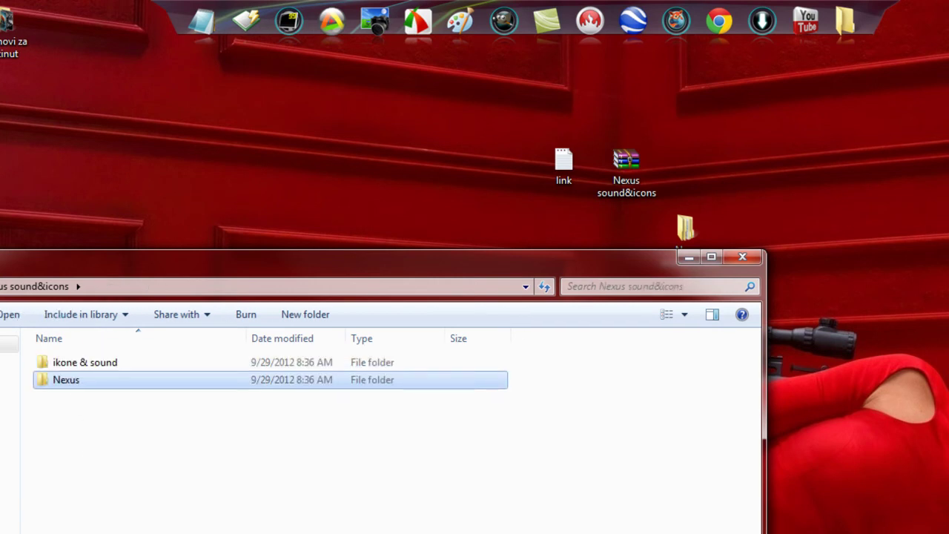
- Copy the "ikone & sound" folder from the Nexus sound&icons folder
left_click_drag(267, 267, 357, 268)
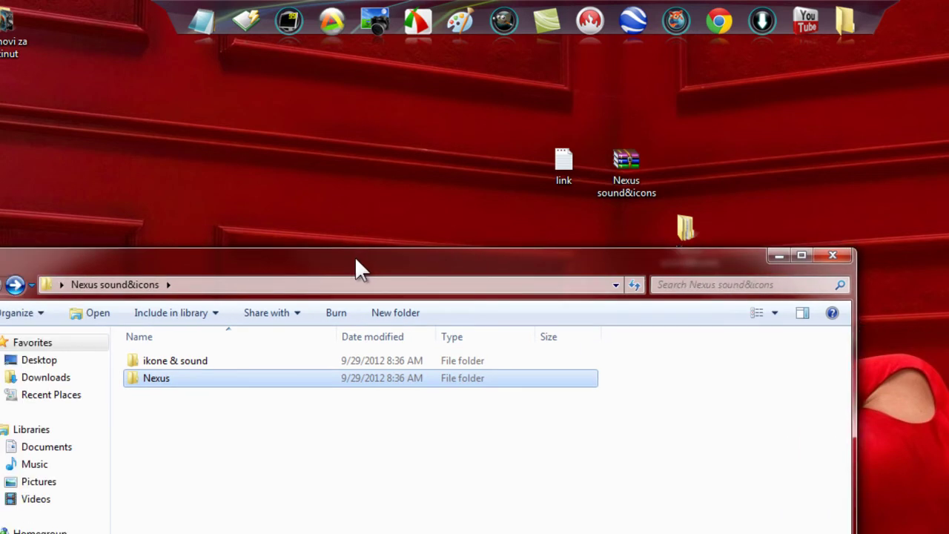
left_click(185, 364)
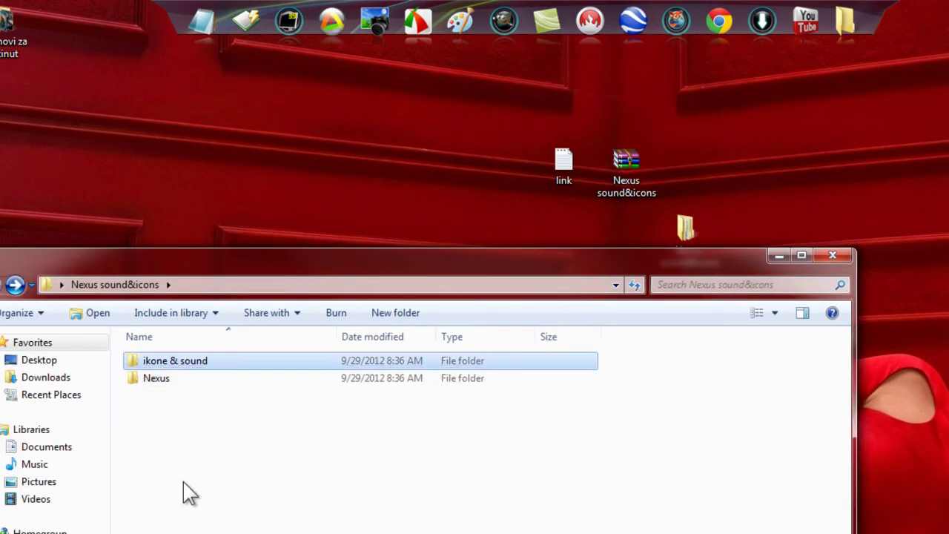
left_click(191, 439)
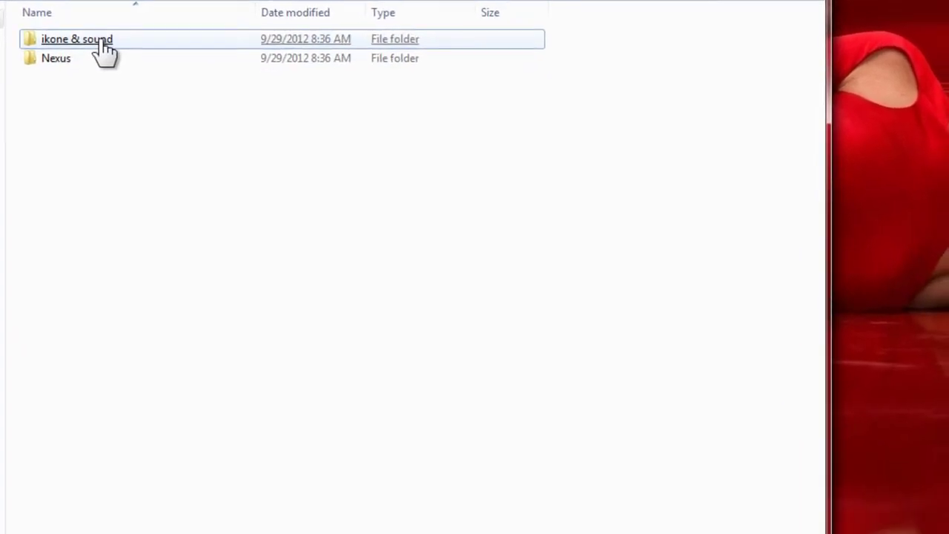
left_click(151, 208)
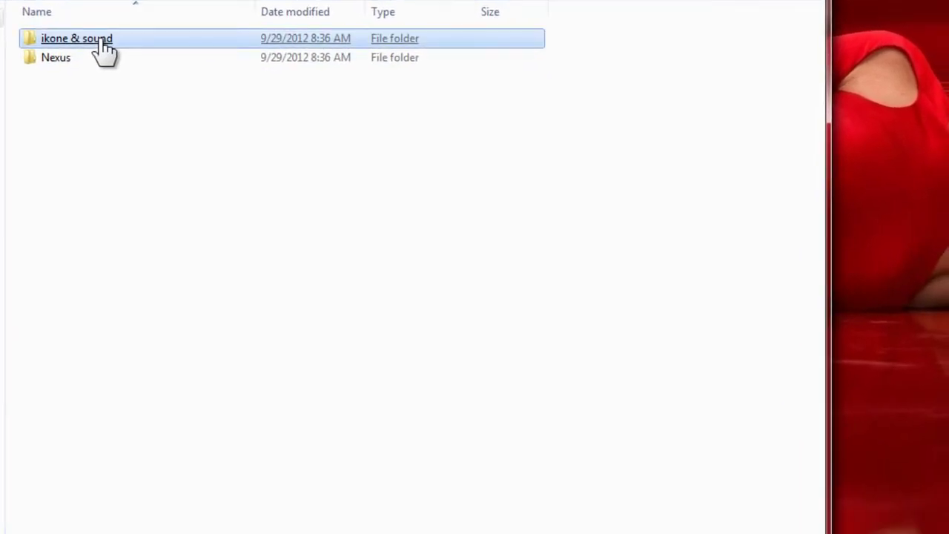
right_click(102, 42)
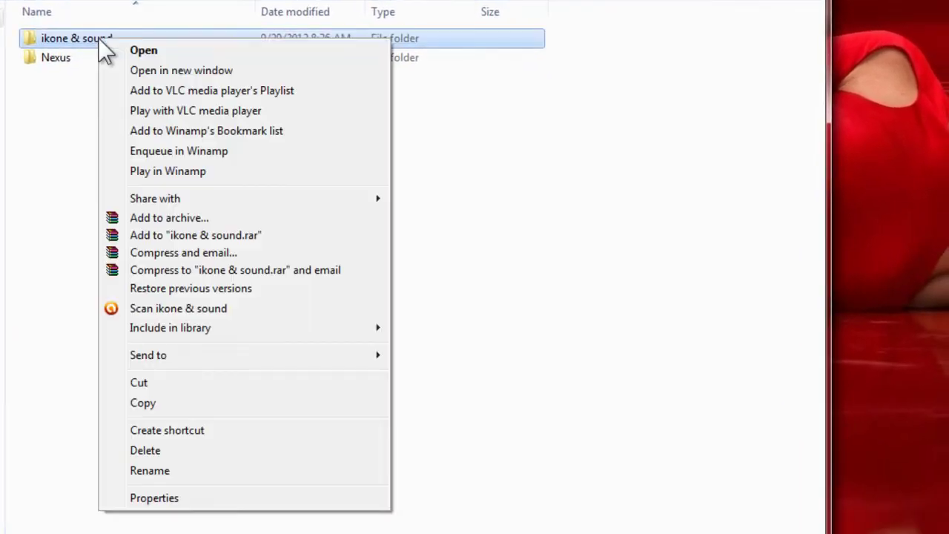
left_click(169, 403)
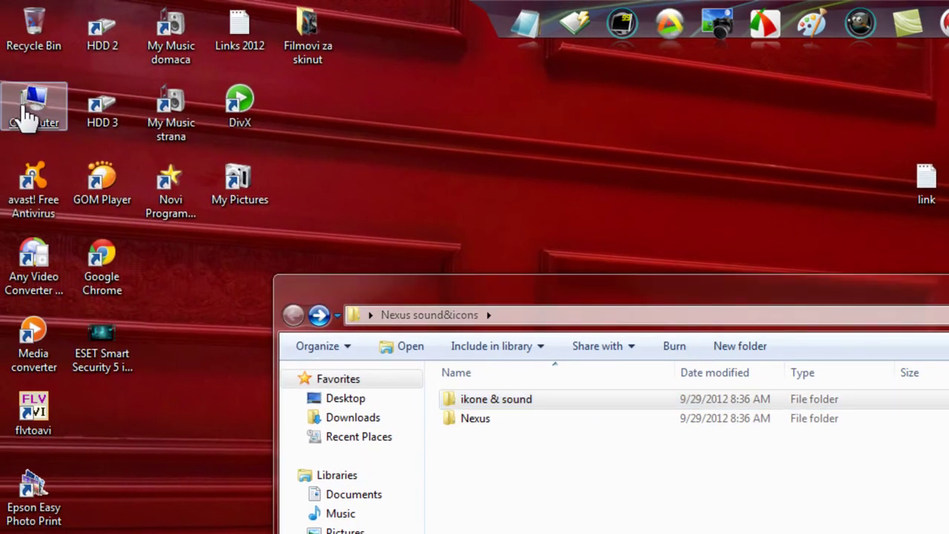
- Open the Program Files (x86) folder on Local Disk (C:) in a separate window
double_click(29, 107)
left_click(557, 142)
double_click(558, 145)
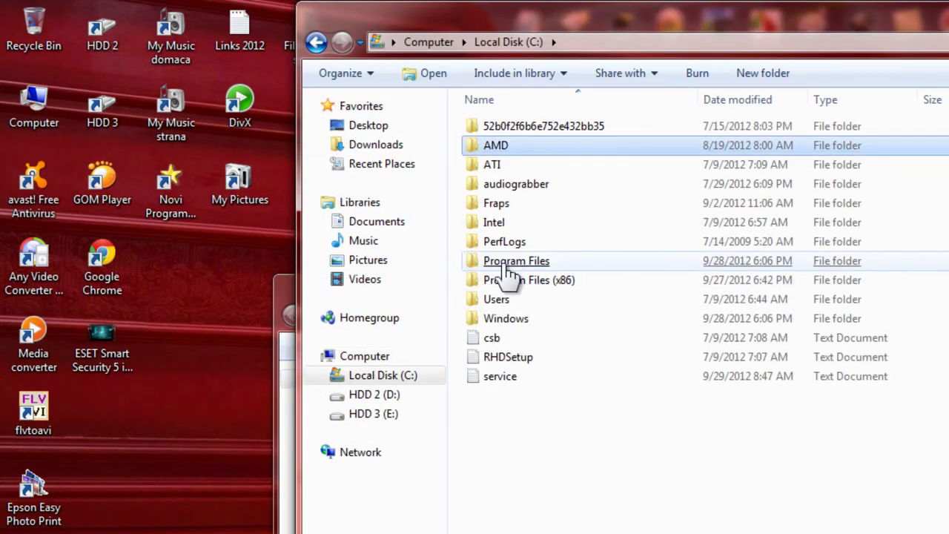
mouse_move(508, 267)
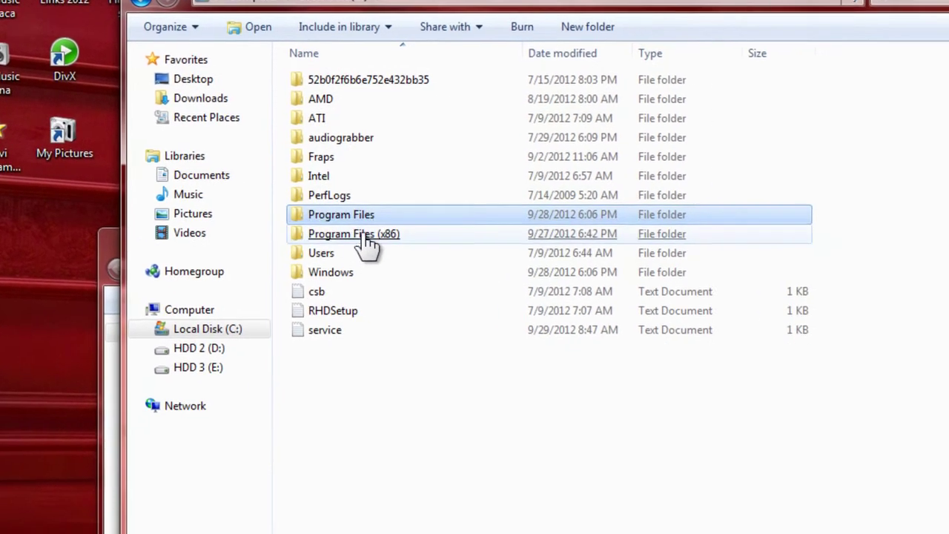
mouse_move(381, 239)
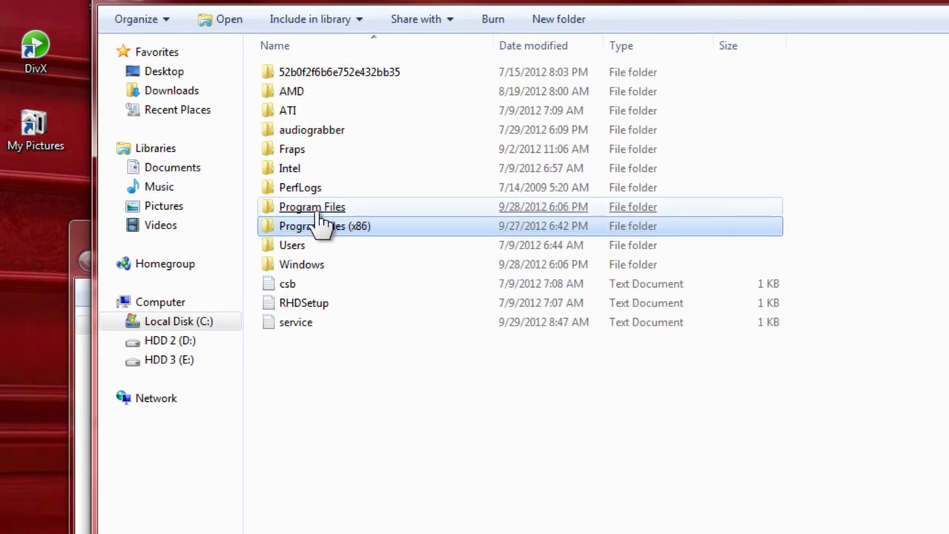
mouse_move(317, 215)
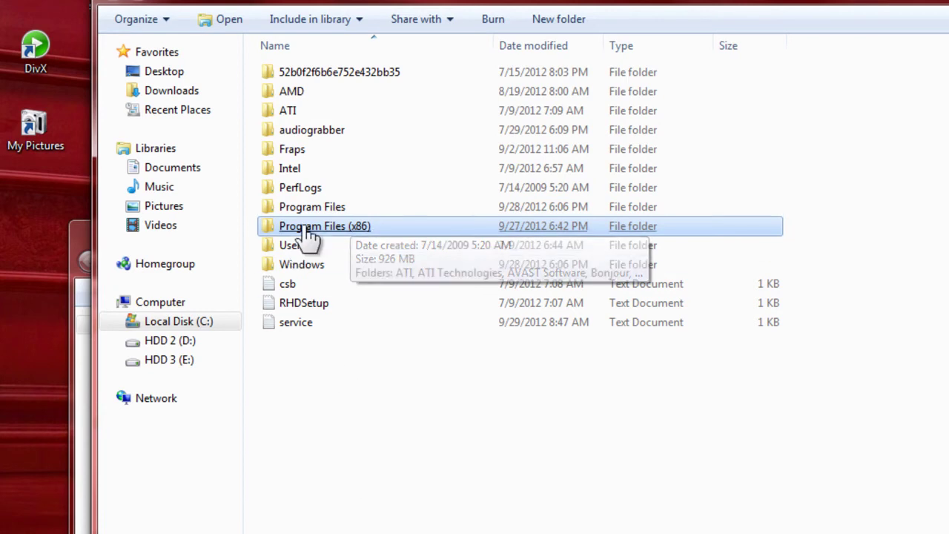
double_click(386, 229)
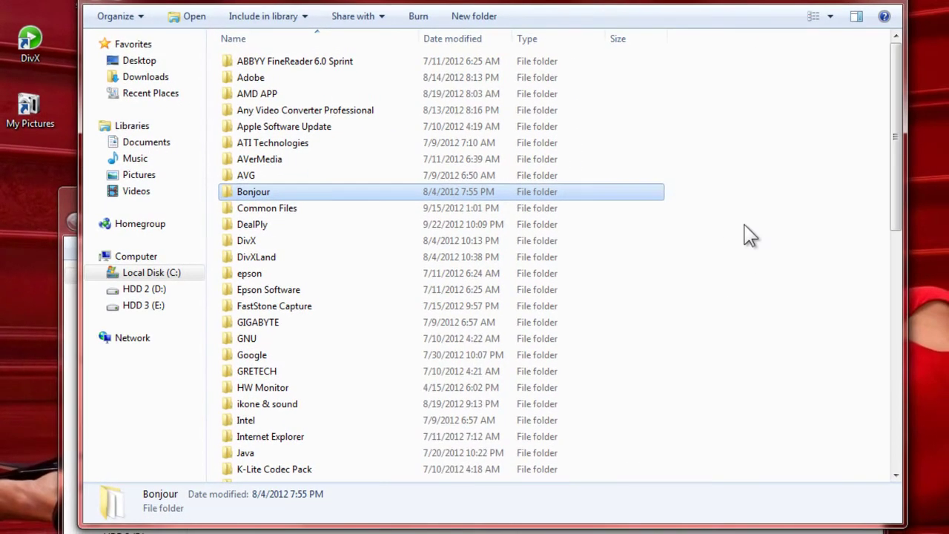
- Try to paste the "ikone & sound" folder into Program Files (x86), declining to merge it with the existing folder
right_click(744, 226)
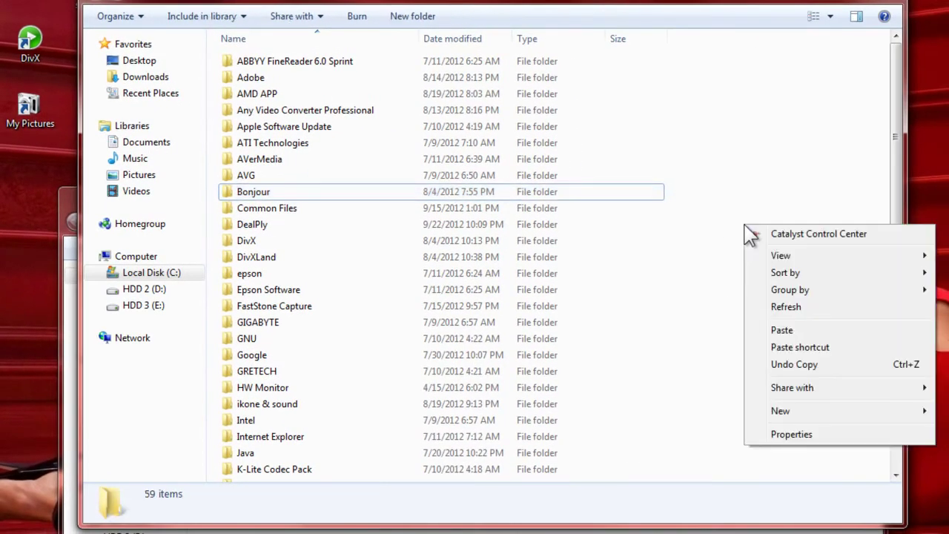
left_click(783, 330)
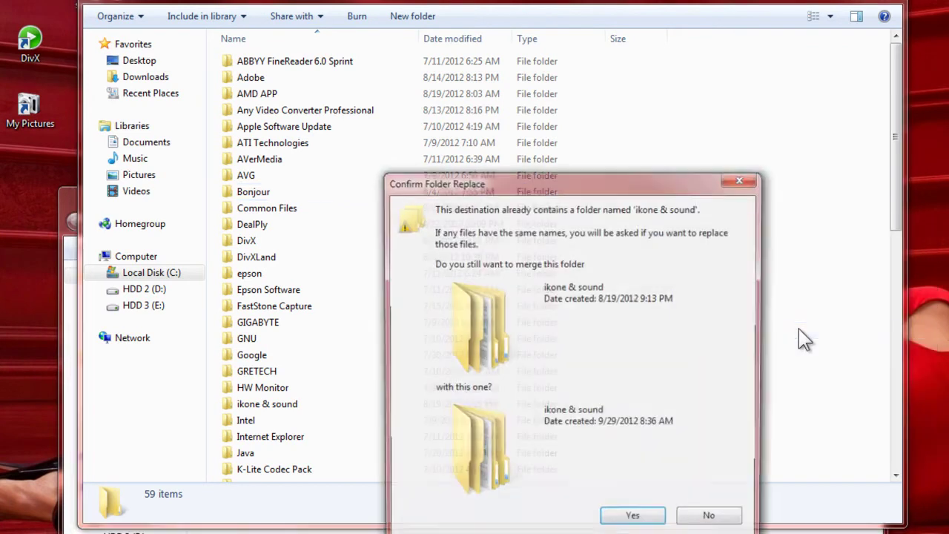
left_click(711, 520)
mouse_move(271, 404)
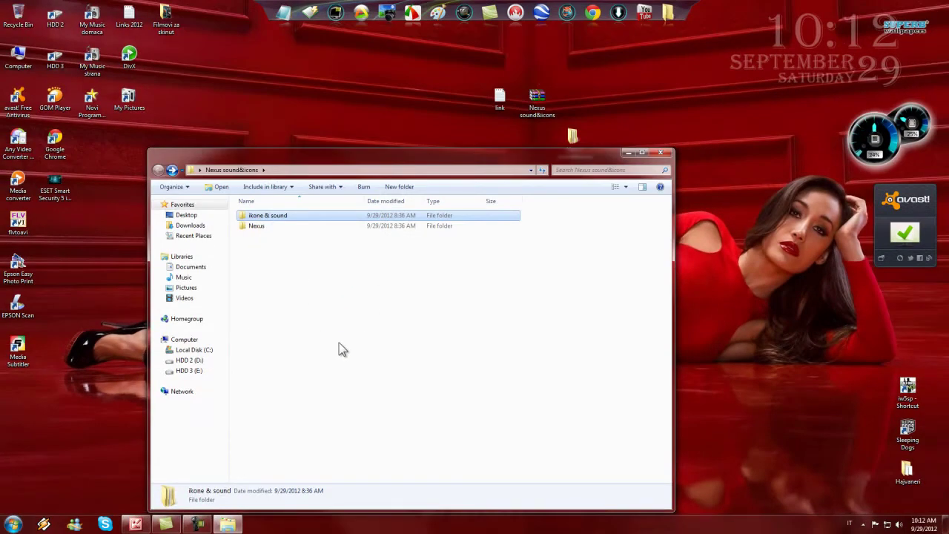
- Close the Nexus sound&icons window and open Control Panel
left_click(659, 154)
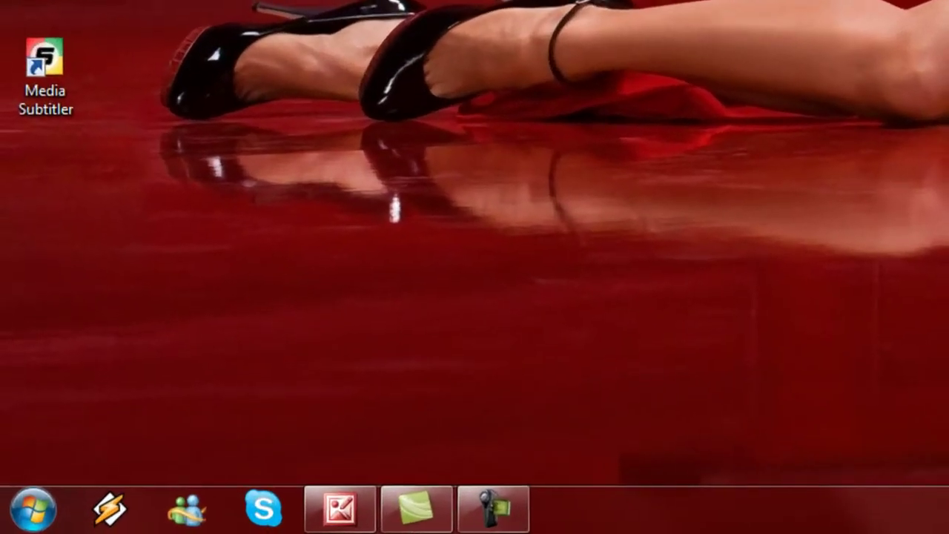
left_click(33, 508)
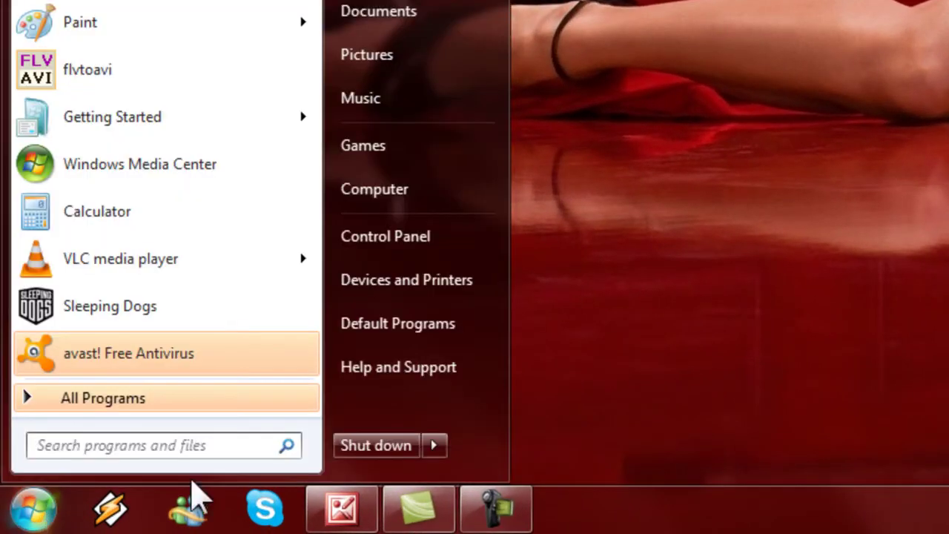
left_click(408, 238)
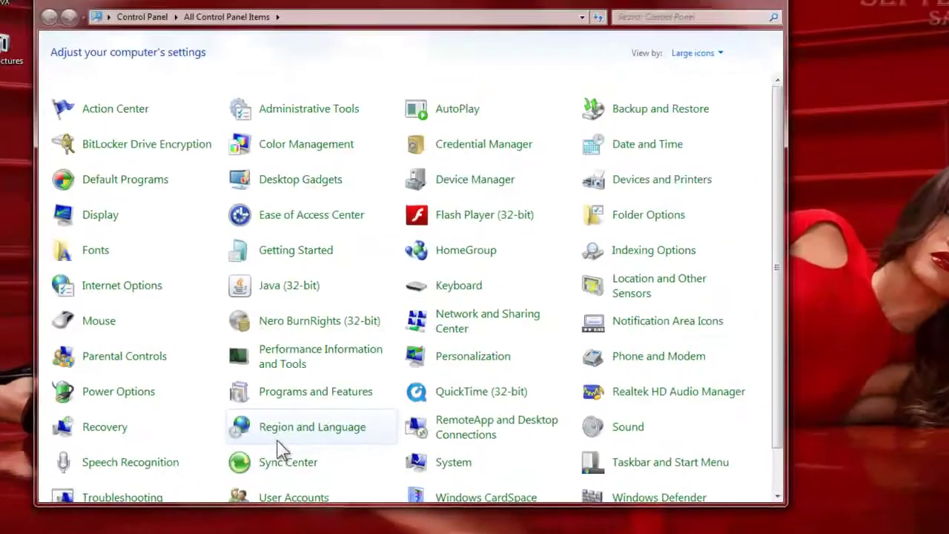
left_click_drag(386, 23, 379, 7)
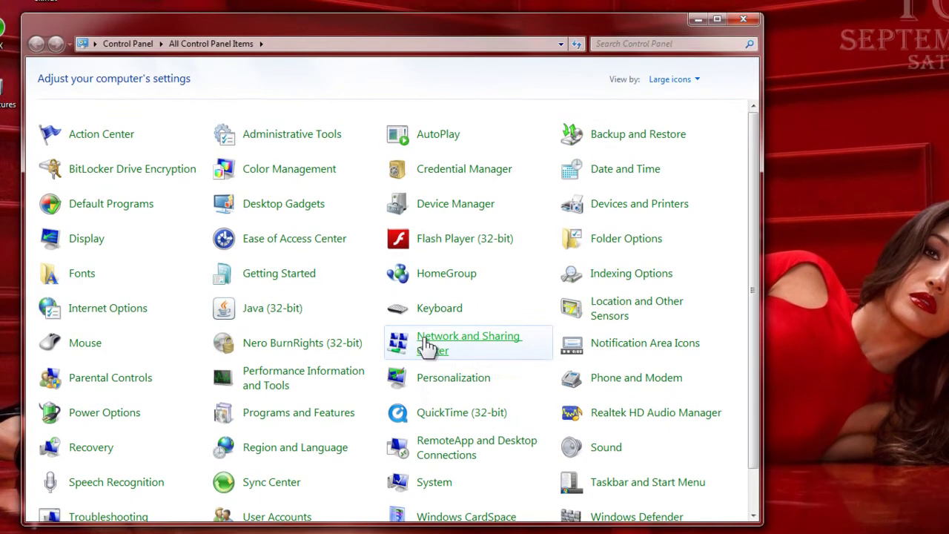
- Open the system sounds settings through Hardware and Sound in Control Panel's Category view, close them and return to the main page
left_click(698, 78)
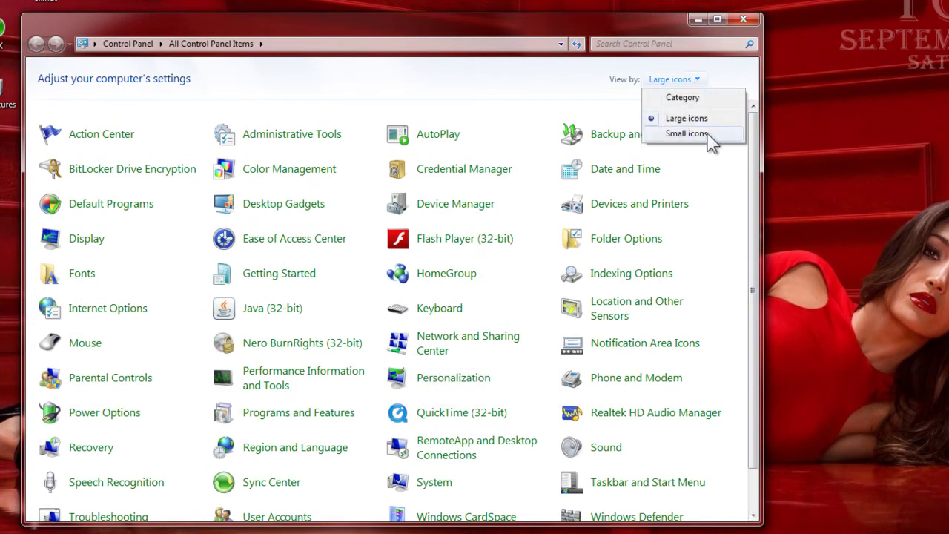
left_click(690, 96)
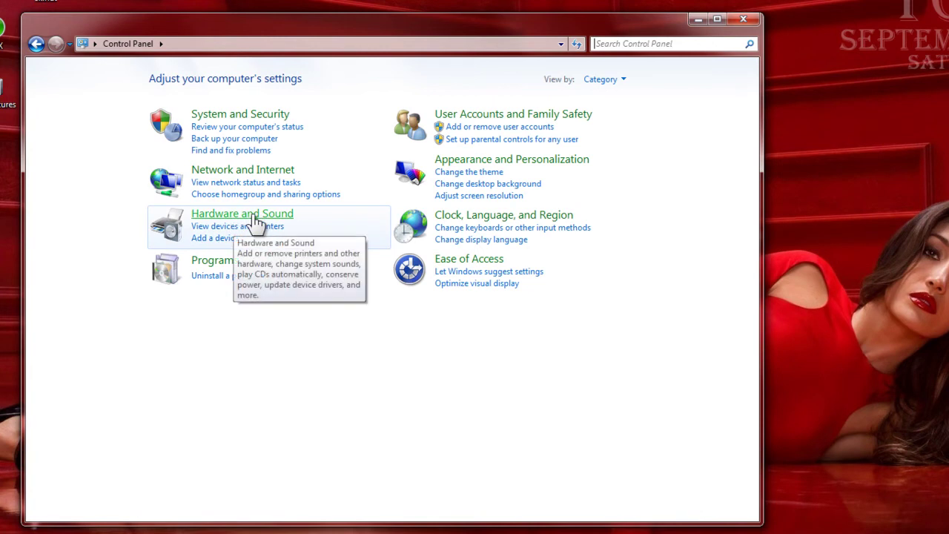
left_click(255, 217)
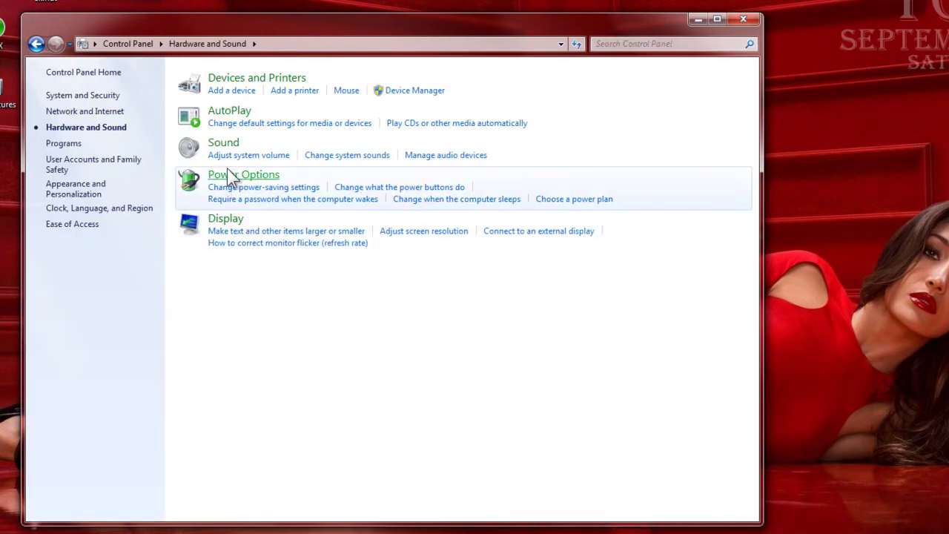
left_click(353, 158)
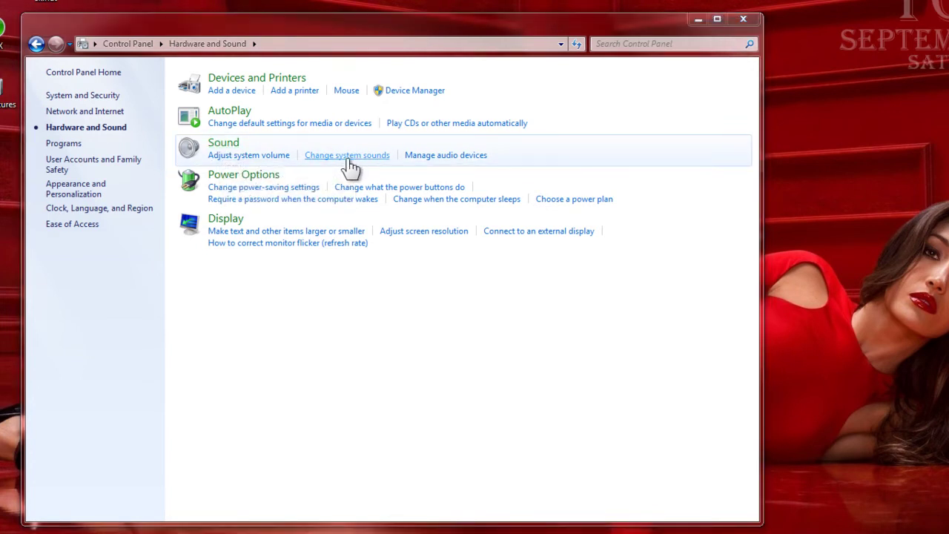
left_click_drag(177, 138, 194, 105)
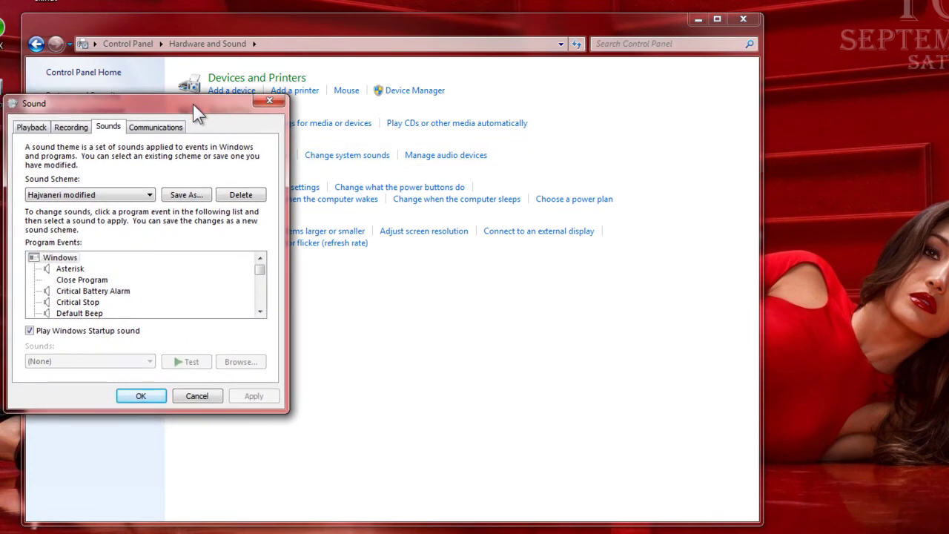
left_click(271, 101)
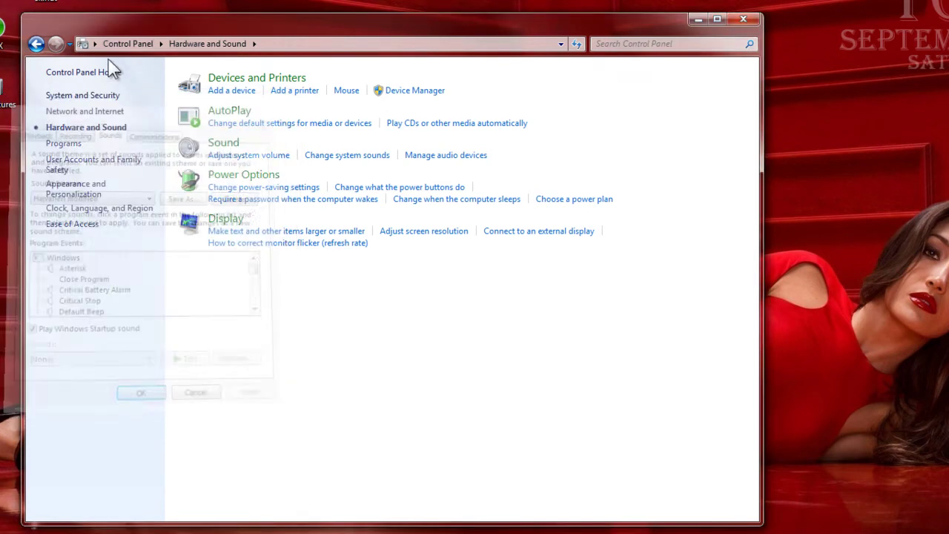
left_click(36, 44)
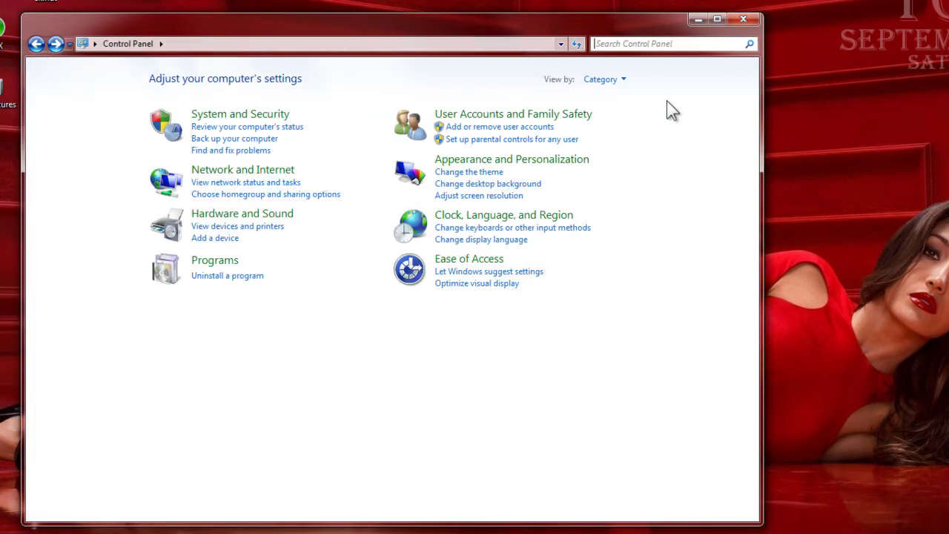
- Set Control Panel to Large icons view and open the Sound dialog on its system sounds page, clear of the Control Panel window
left_click(623, 79)
left_click(624, 120)
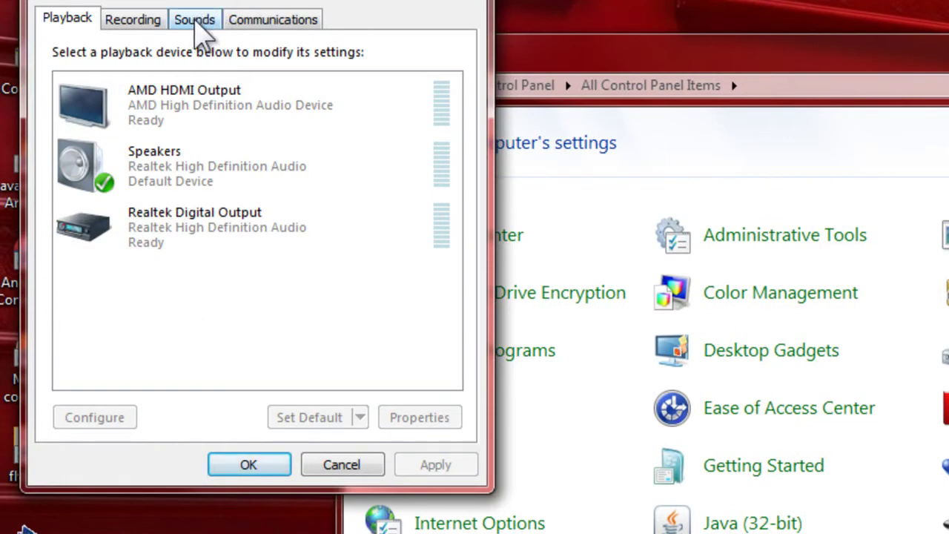
left_click(196, 21)
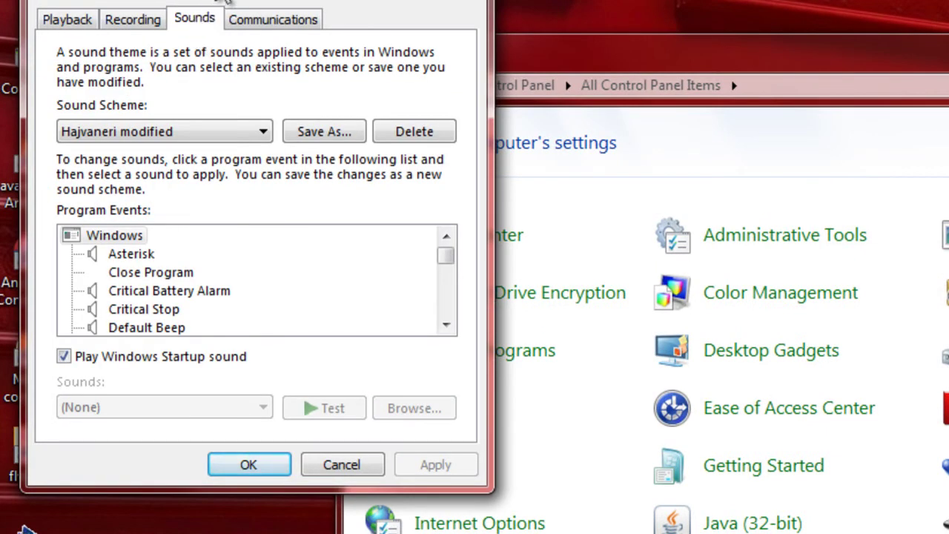
left_click_drag(225, 1, 947, 221)
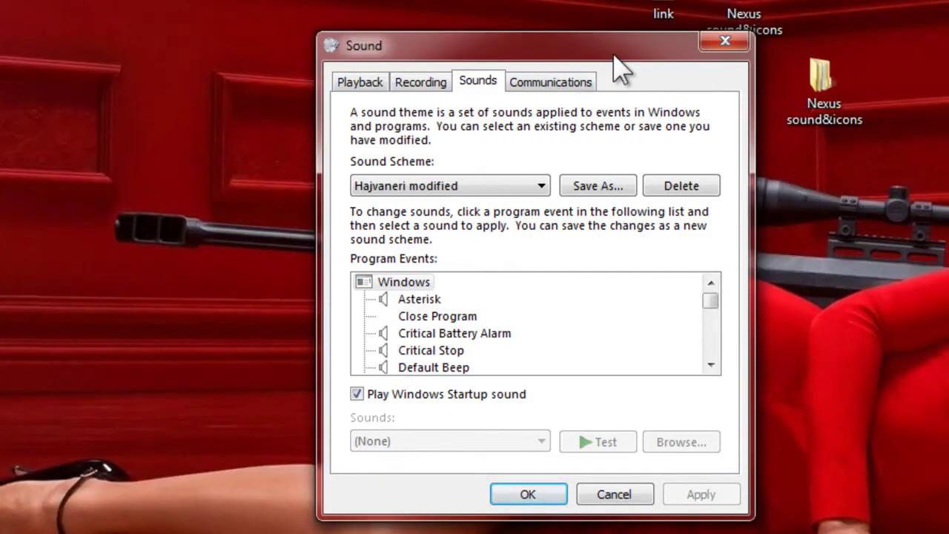
left_click_drag(583, 63, 552, 66)
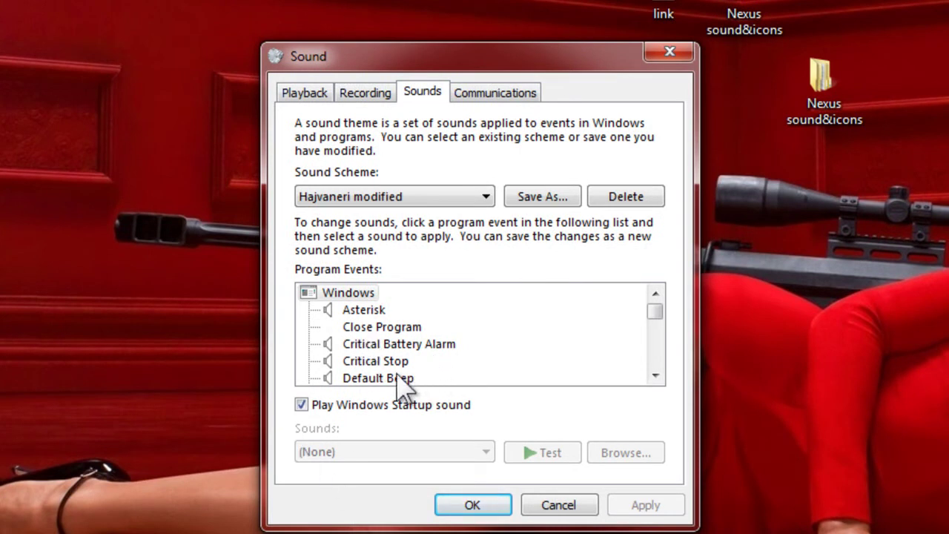
- Test the sounds assigned to the Device Disconnect, Device Failed to Connect and Exclamation events
left_click(655, 376)
left_click(656, 376)
left_click(656, 376)
left_click(655, 376)
left_click(655, 376)
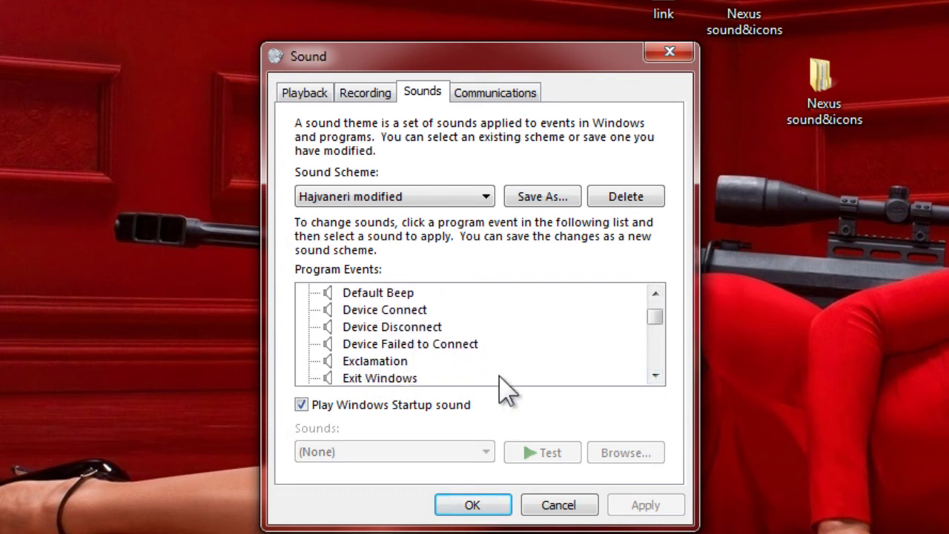
left_click(392, 328)
left_click(547, 453)
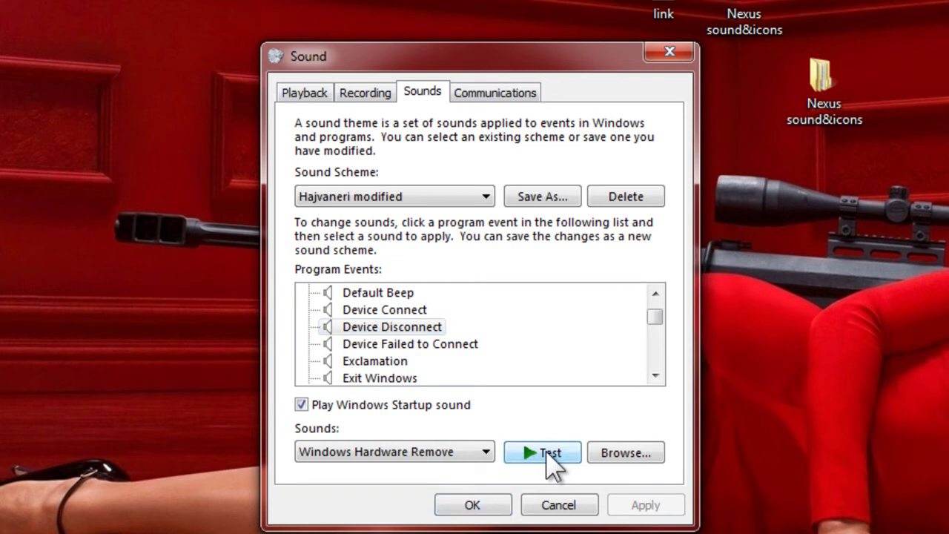
left_click(417, 345)
left_click(535, 453)
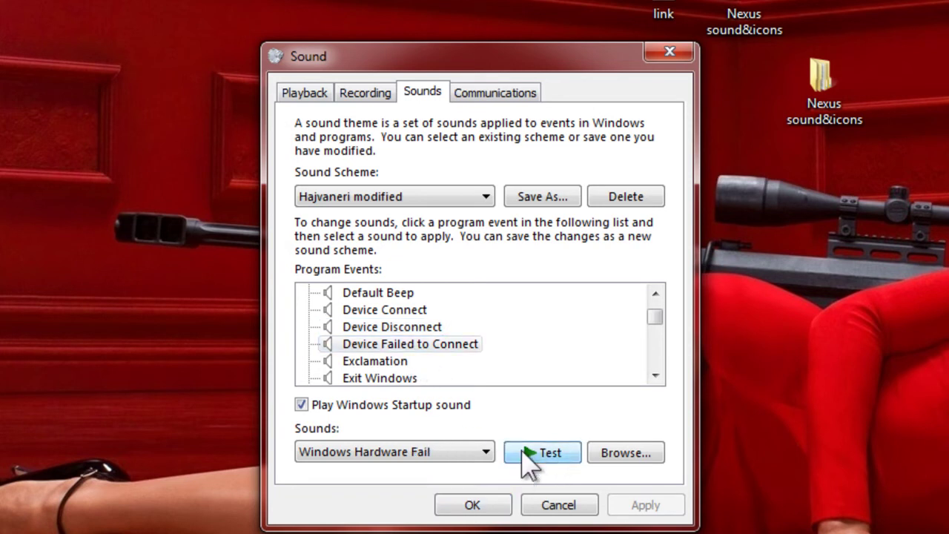
left_click(392, 363)
left_click(526, 453)
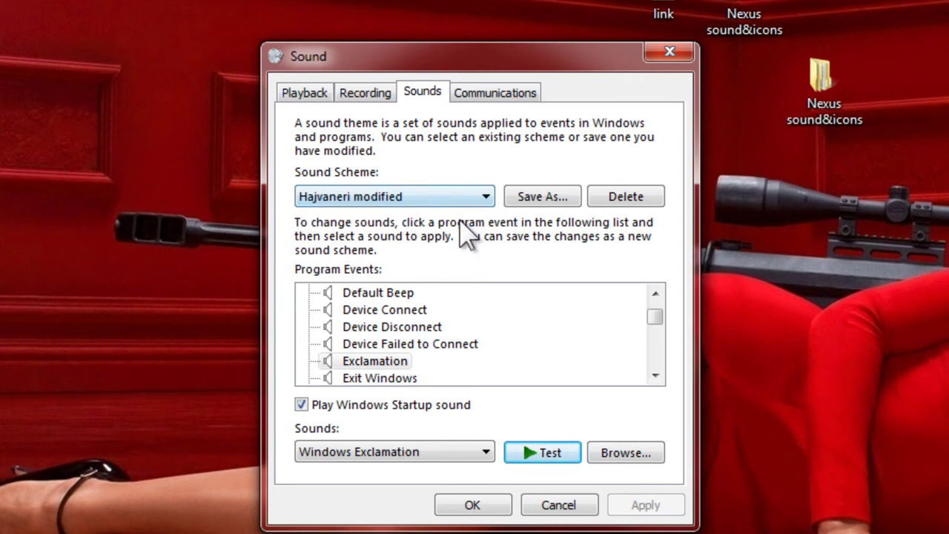
- Open the # README file from the Sounds subfolder of "ikone & sound" in Nexus sound&icons, placing it beside the Sound dialog
left_click_drag(582, 70, 497, 59)
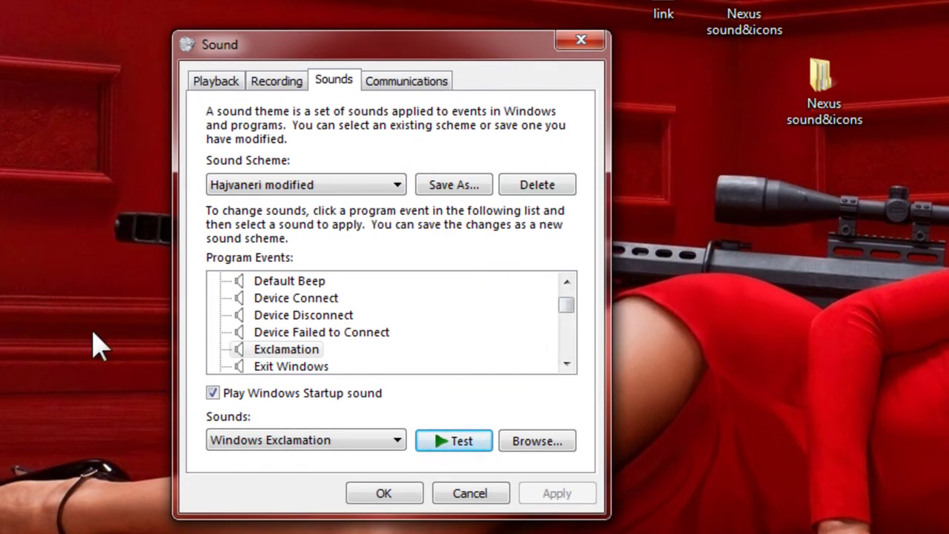
left_click_drag(412, 48, 319, 33)
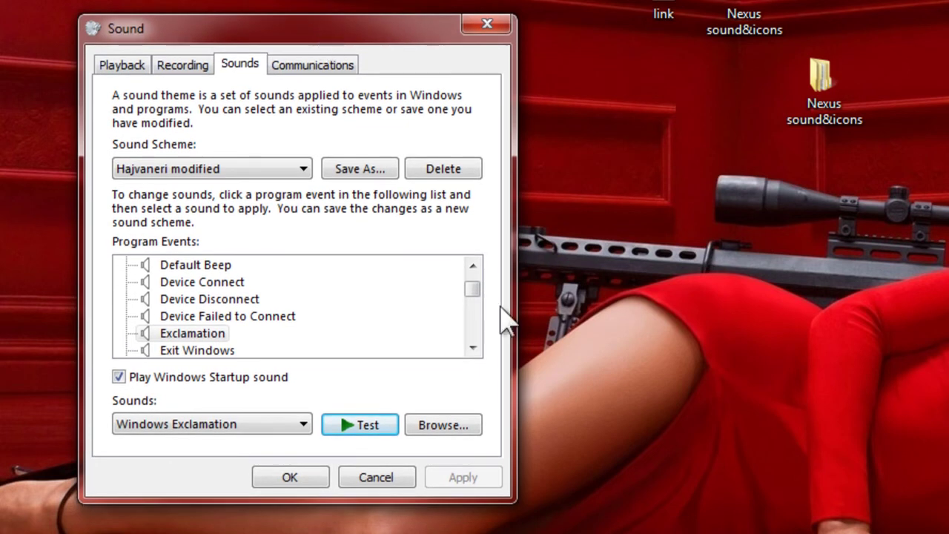
double_click(834, 115)
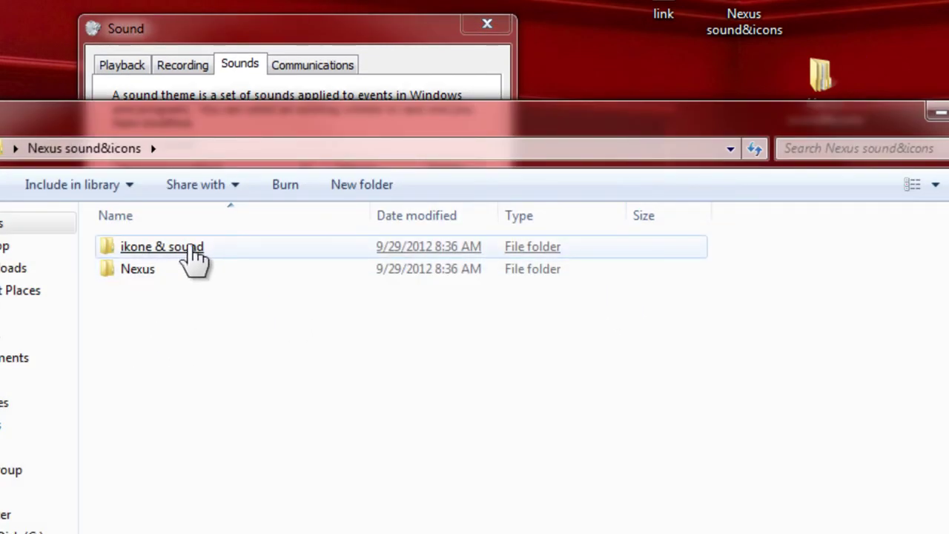
left_click(162, 251)
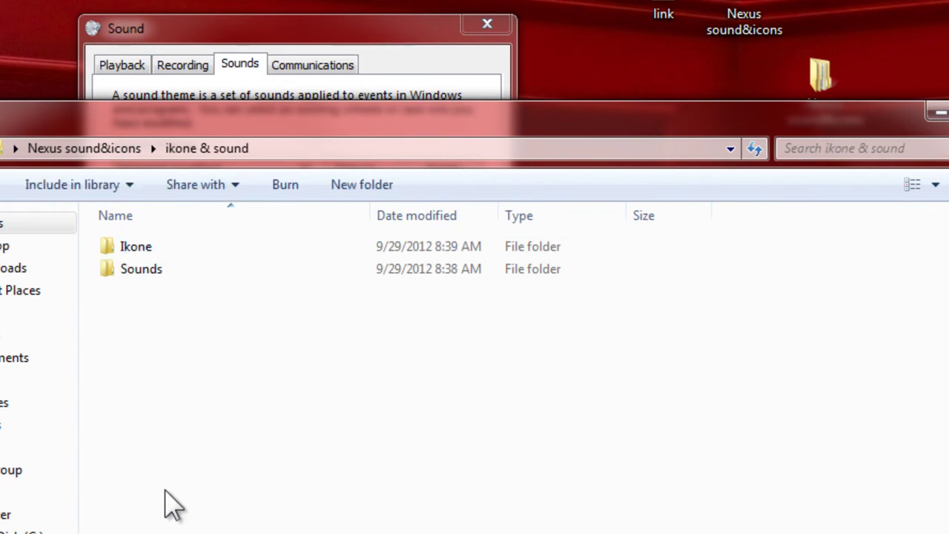
left_click(148, 270)
left_click_drag(174, 134, 824, 29)
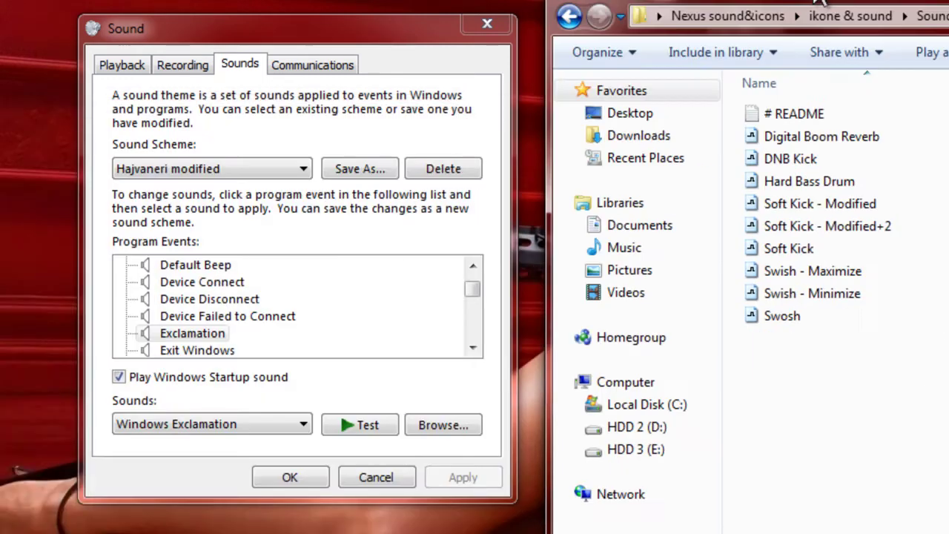
double_click(796, 95)
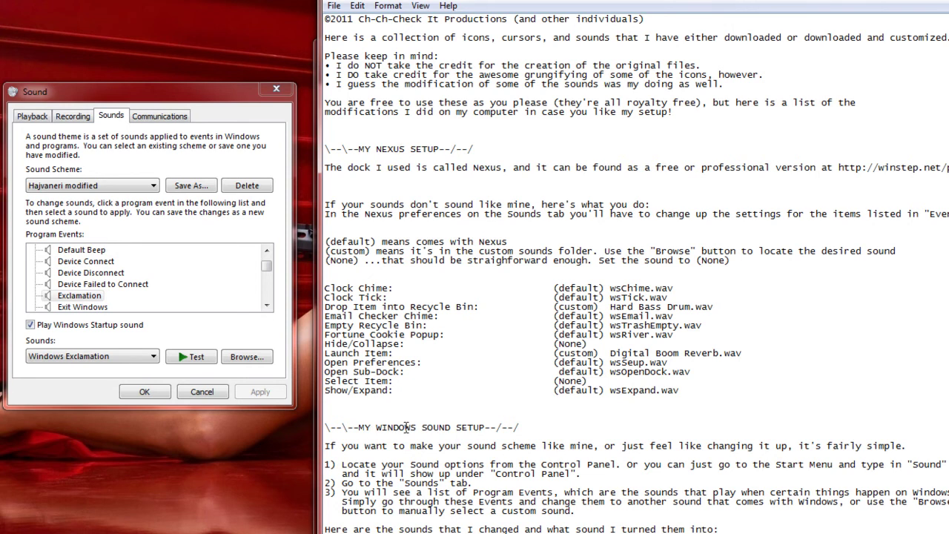
left_click_drag(519, 2, 516, 0)
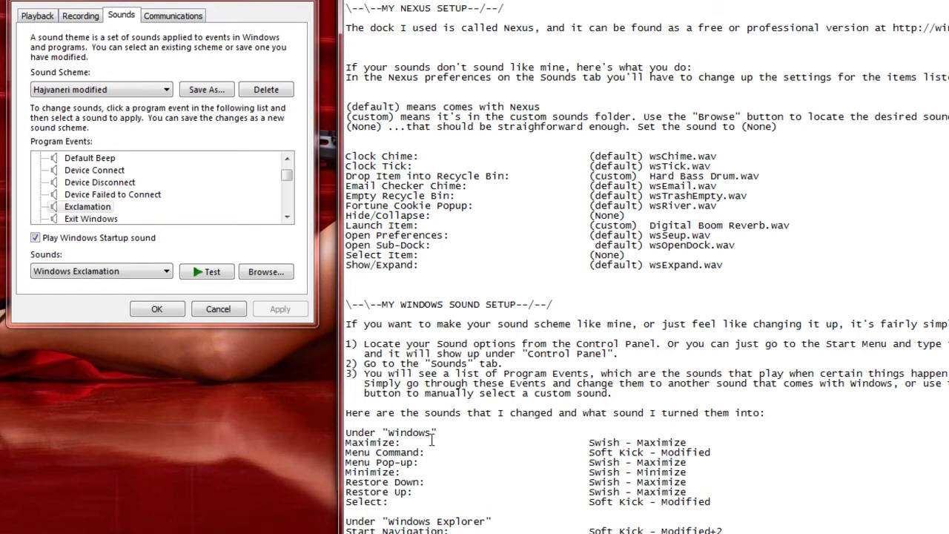
- Find the Maximize event among the Windows program events and test its assigned sound
left_click_drag(290, 186, 291, 181)
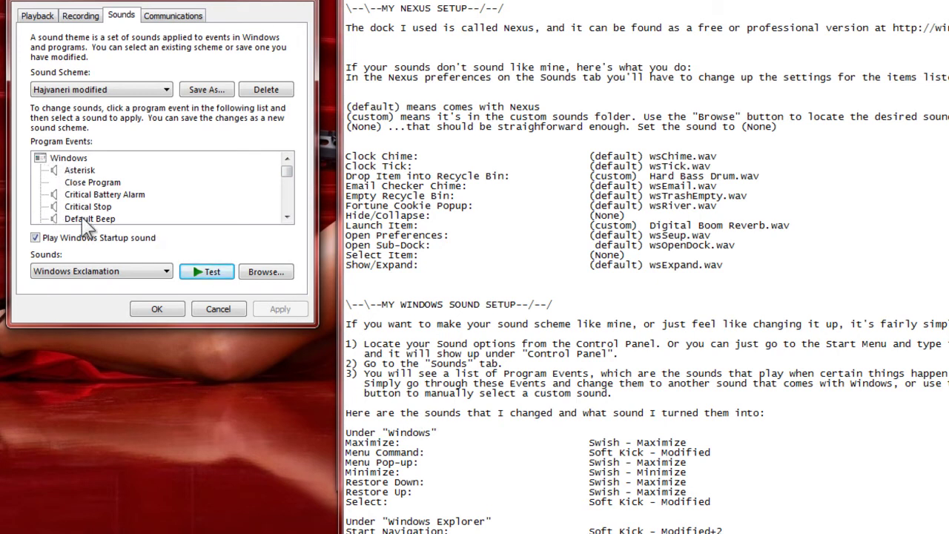
left_click_drag(291, 220, 290, 170)
left_click(287, 217)
left_click(287, 217)
double_click(287, 216)
left_click(286, 217)
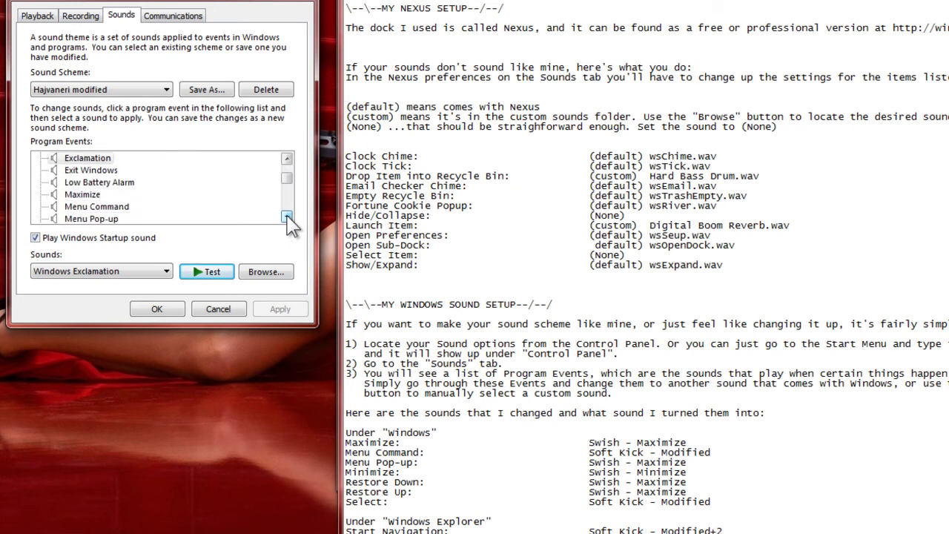
left_click(97, 195)
left_click(205, 273)
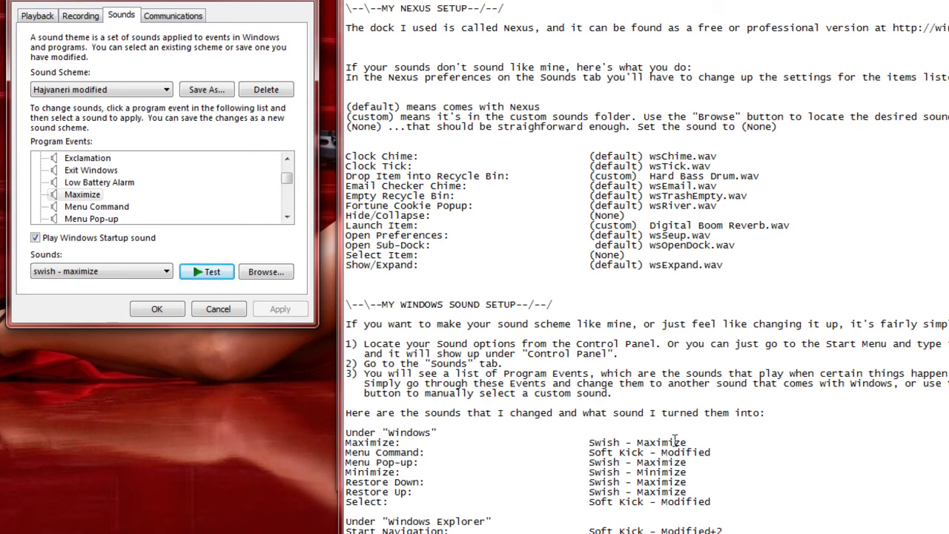
- Start browsing for a new Maximize event sound and open Program Files (x86) on Local Disk (C:)
left_click(84, 197)
left_click(272, 273)
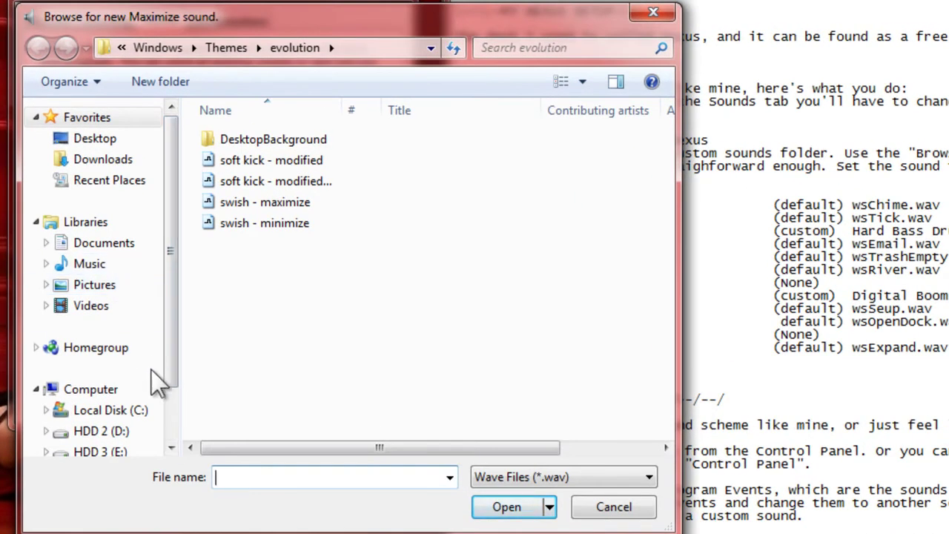
left_click(124, 423)
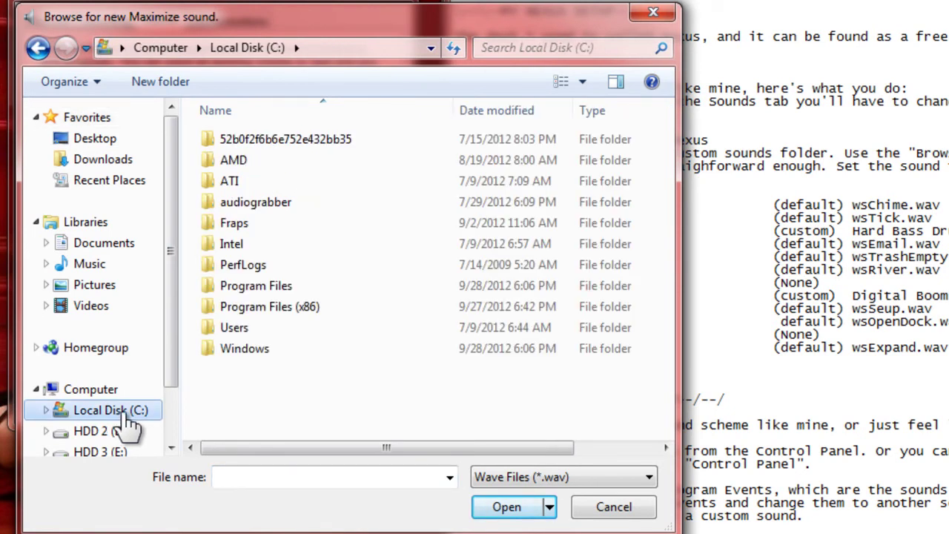
left_click(259, 290)
left_click(259, 316)
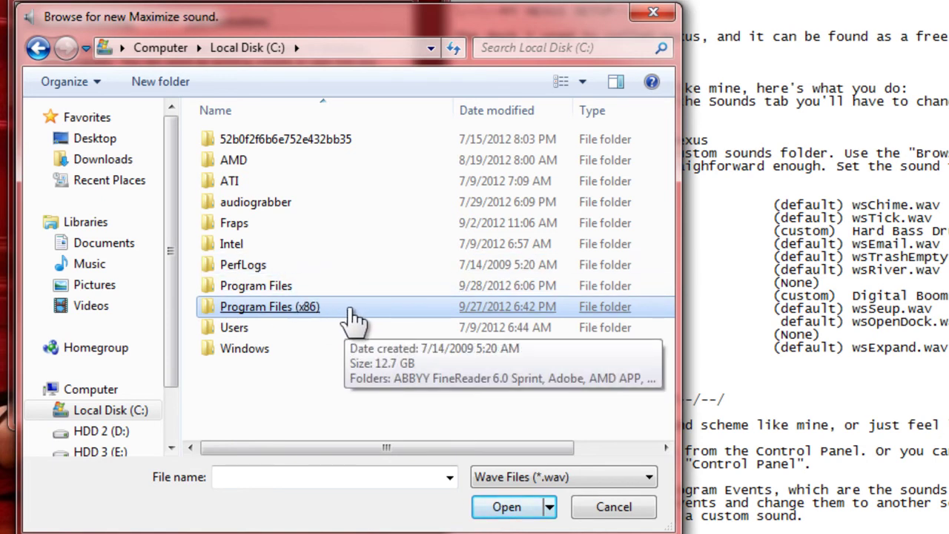
double_click(309, 313)
left_click(306, 314)
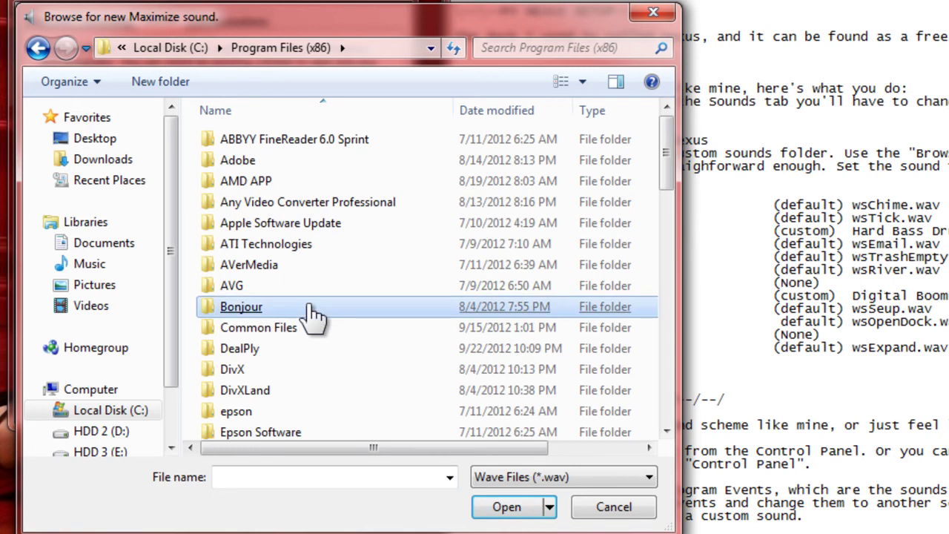
- Open the Sounds subfolder of the "ikone & sound" folder in the Maximize sound browser
scroll(356, 241, "down", 5)
left_click(354, 243)
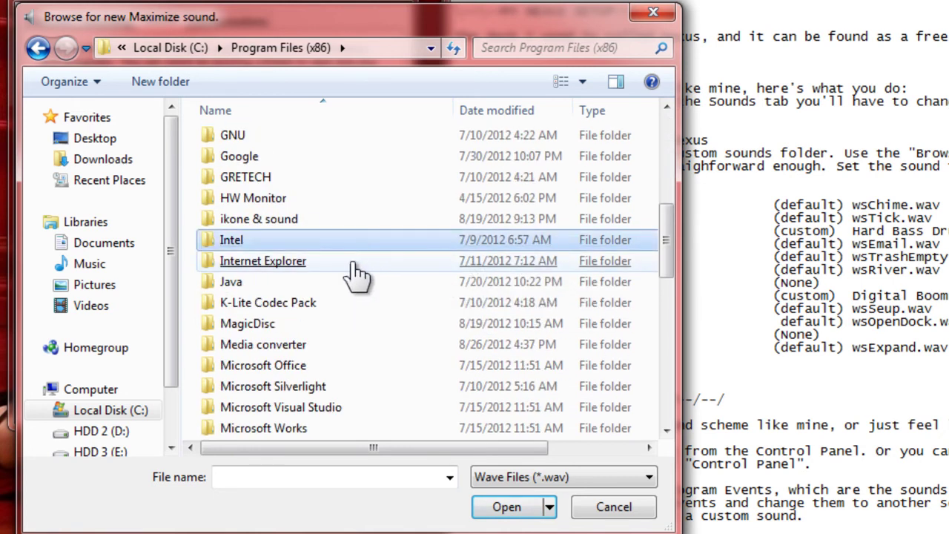
left_click(355, 273)
double_click(281, 226)
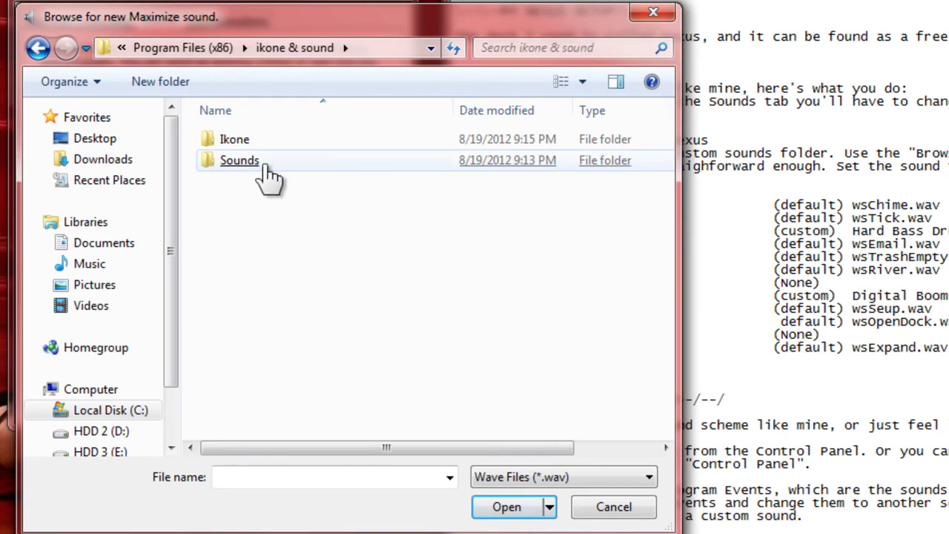
double_click(231, 164)
left_click(231, 161)
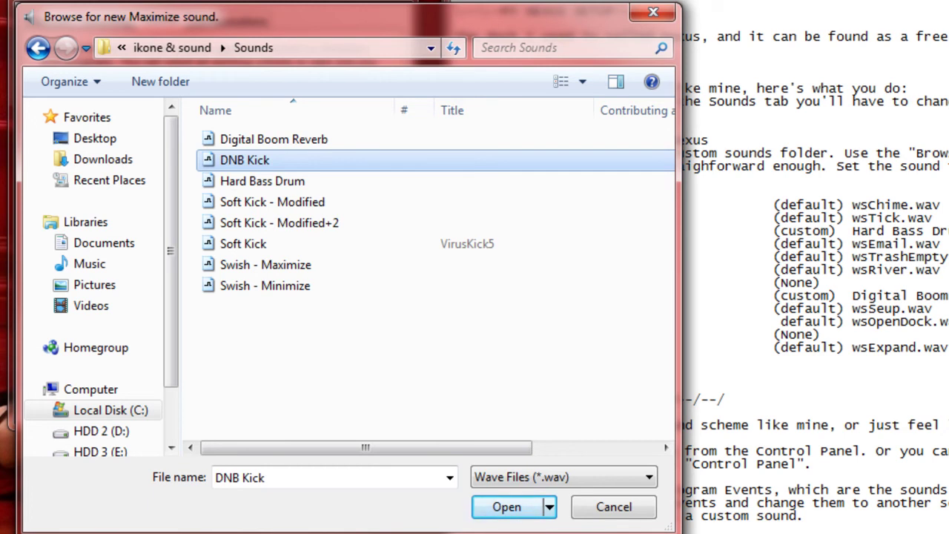
- Assign Swish - Maximize to the Maximize event, test it and apply the change
double_click(311, 276)
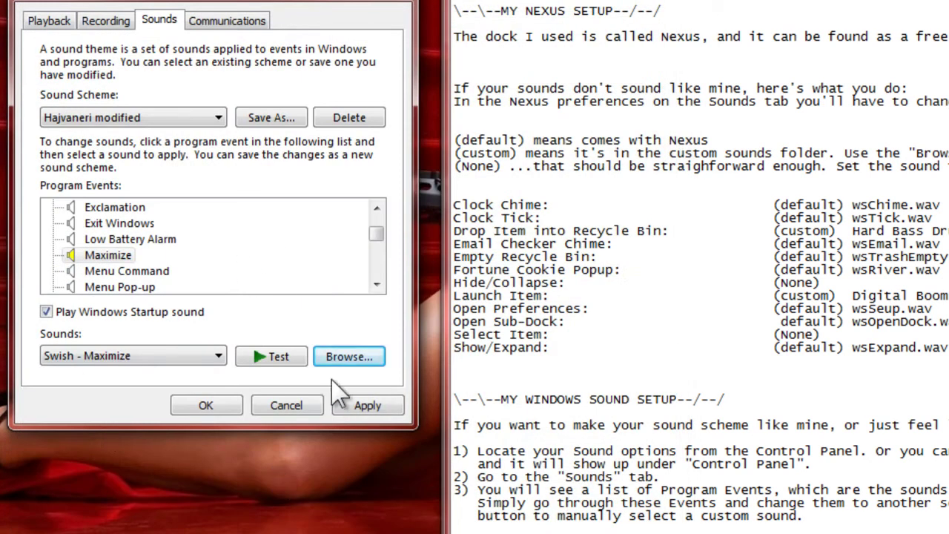
left_click(289, 358)
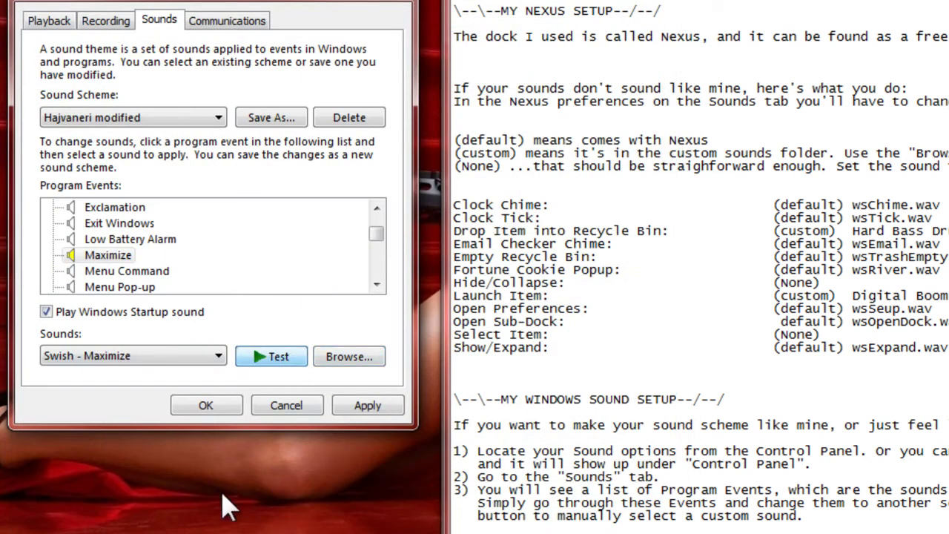
left_click(368, 406)
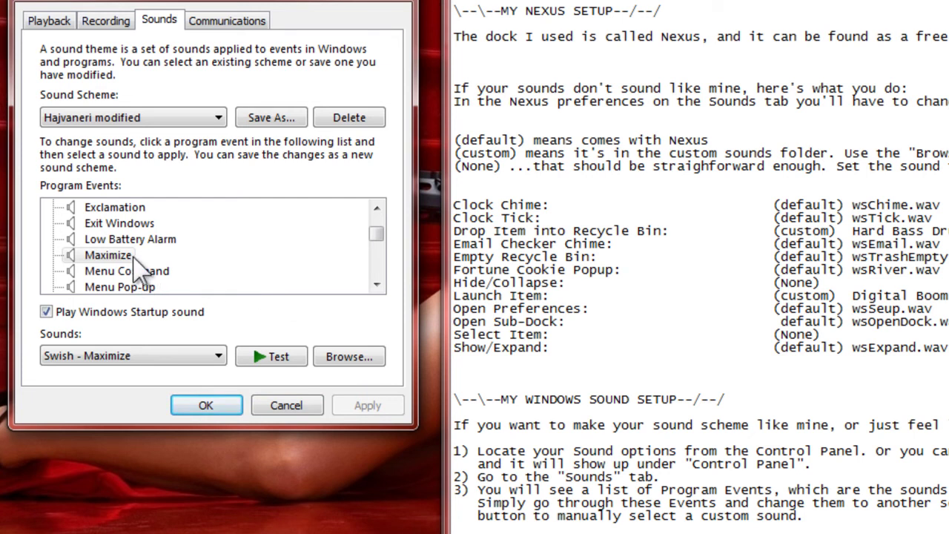
- Save the current sound scheme as "hajvaneri 2"
left_click(280, 119)
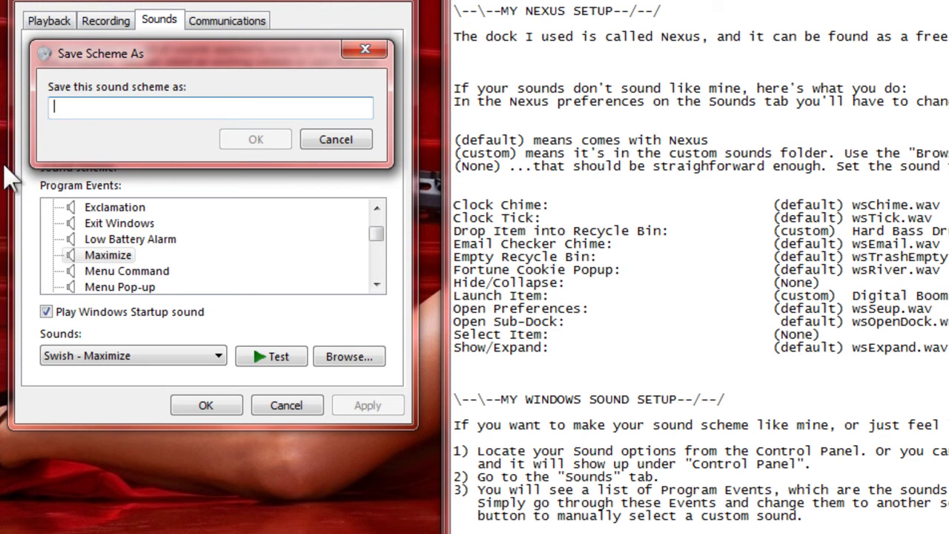
type("hajvaneri 2")
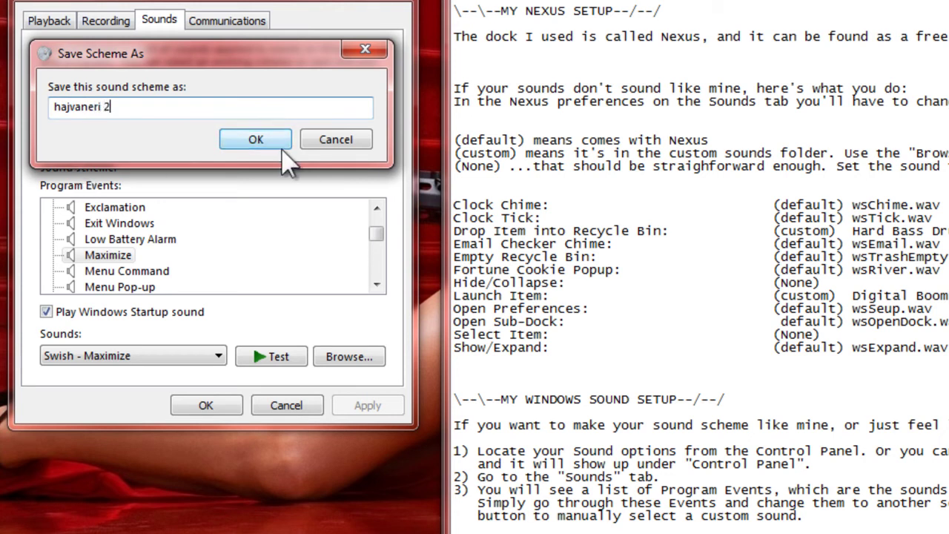
left_click(255, 140)
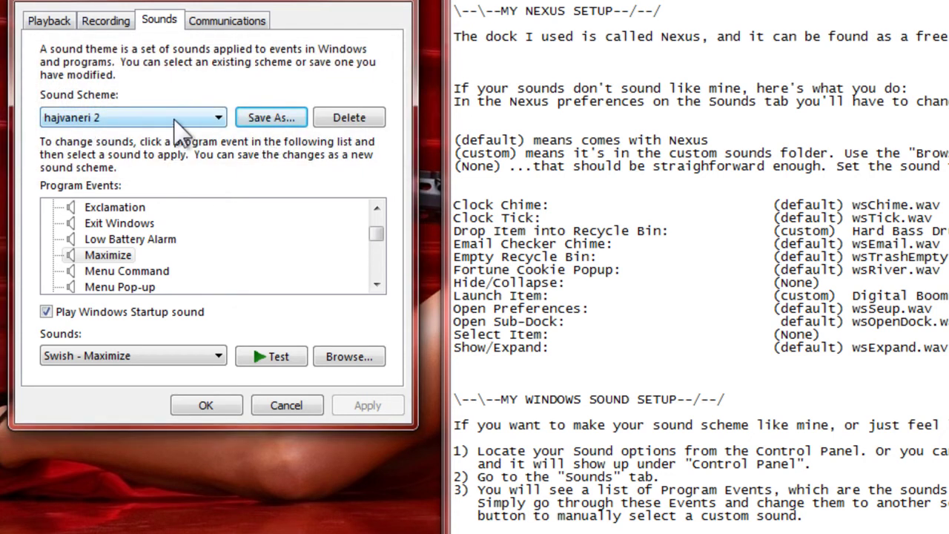
- Switch the Windows sound scheme to Hajvaneri modified and look through the available schemes
left_click(219, 118)
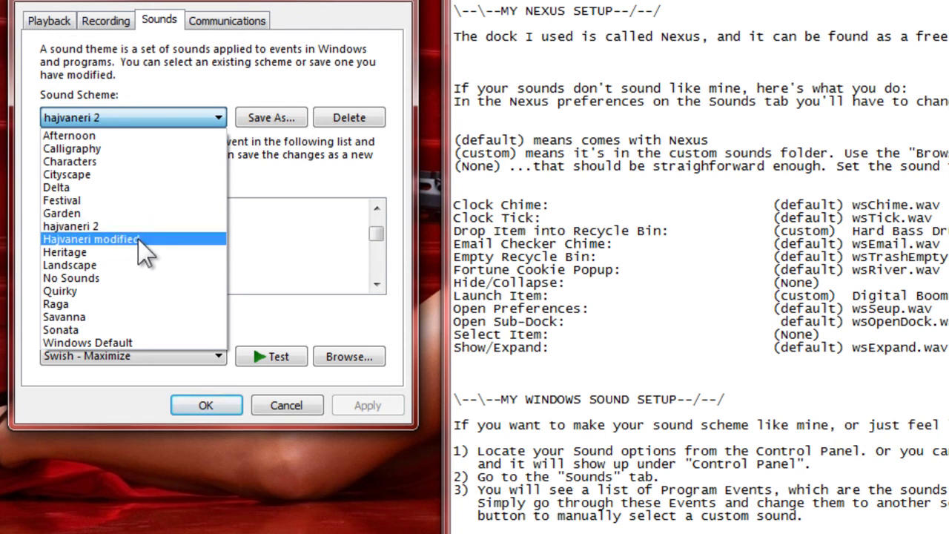
left_click(139, 240)
left_click(223, 118)
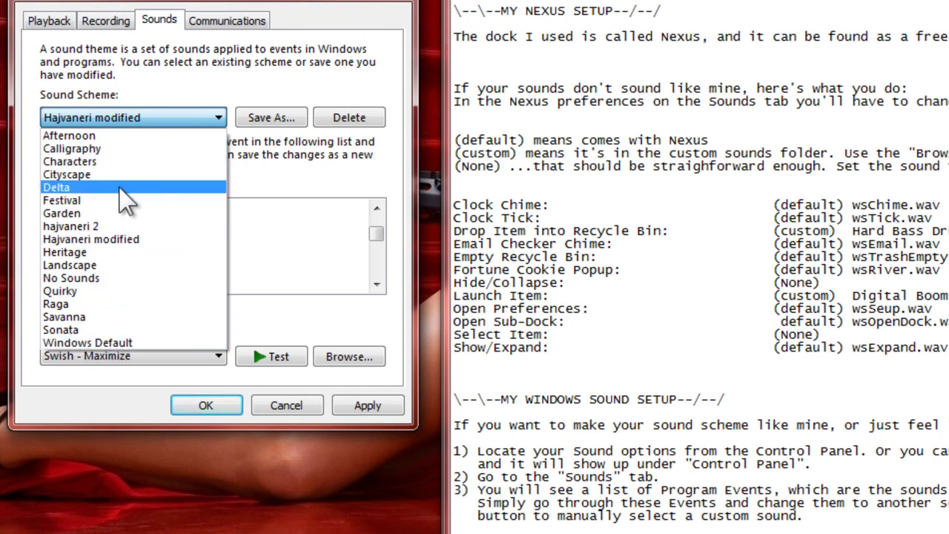
left_click(221, 120)
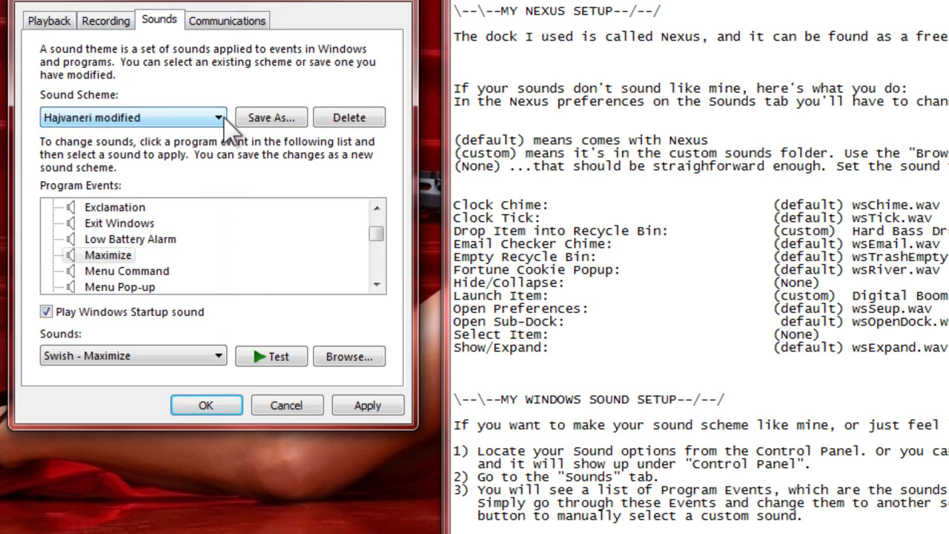
left_click(221, 119)
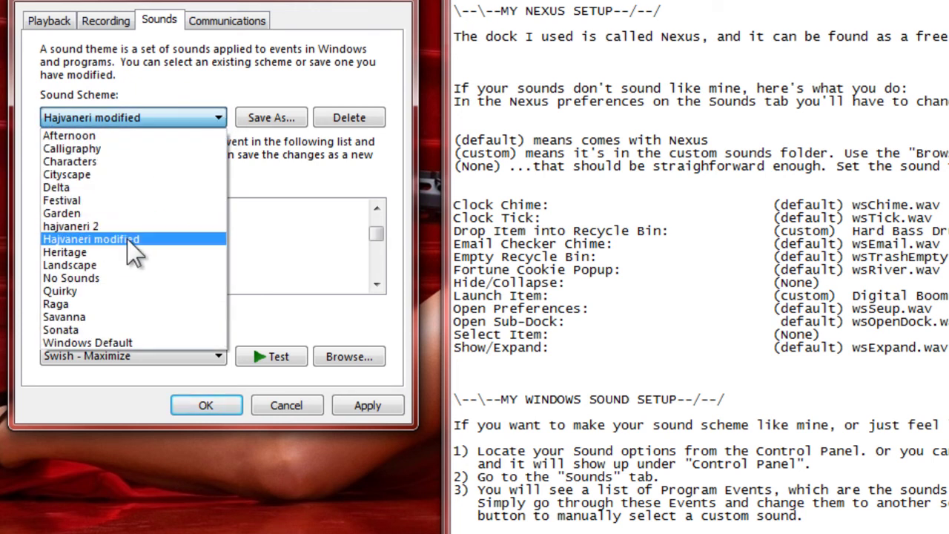
left_click(127, 239)
- Select the hajvaneri 2 sound scheme and delete it
left_click(218, 119)
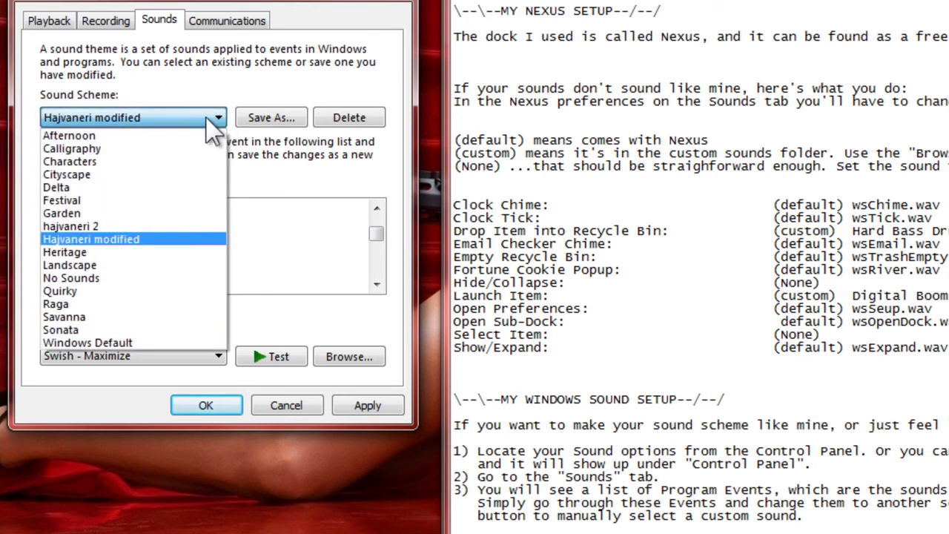
left_click(136, 226)
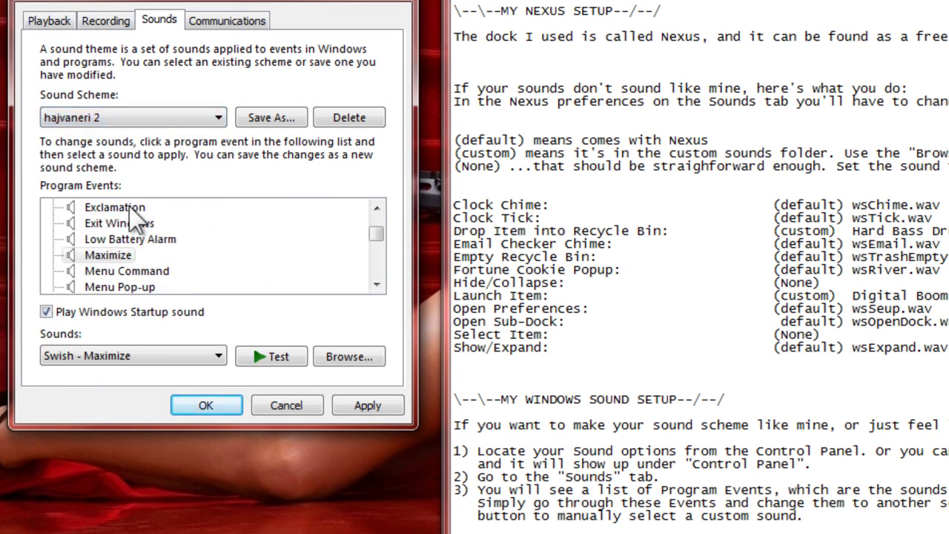
left_click(354, 126)
left_click(570, 356)
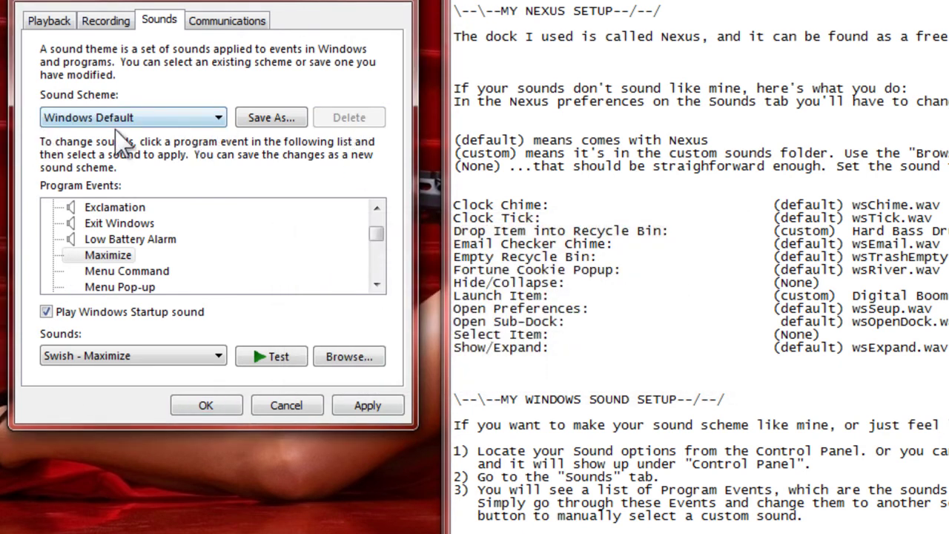
- Choose the Hajvaneri modified sound scheme and accept the Sound settings
left_click(218, 117)
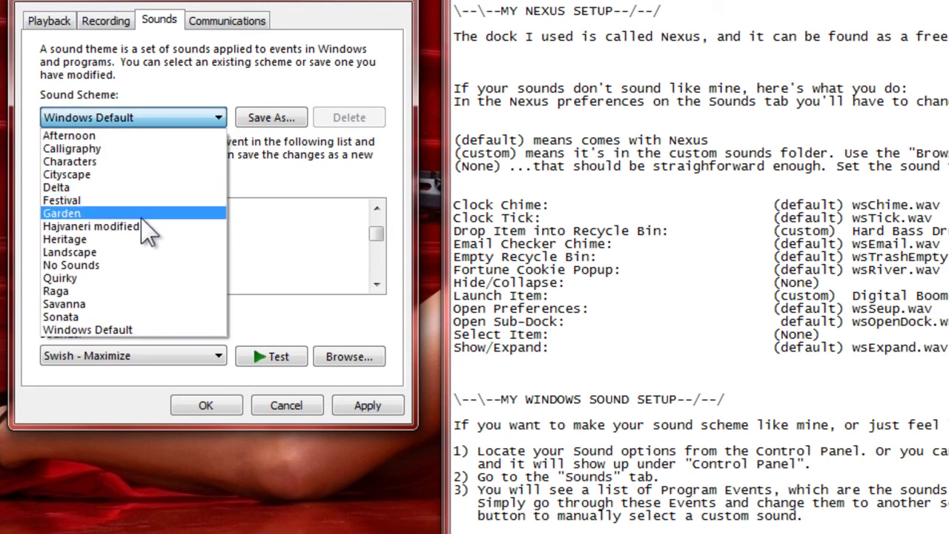
left_click(135, 226)
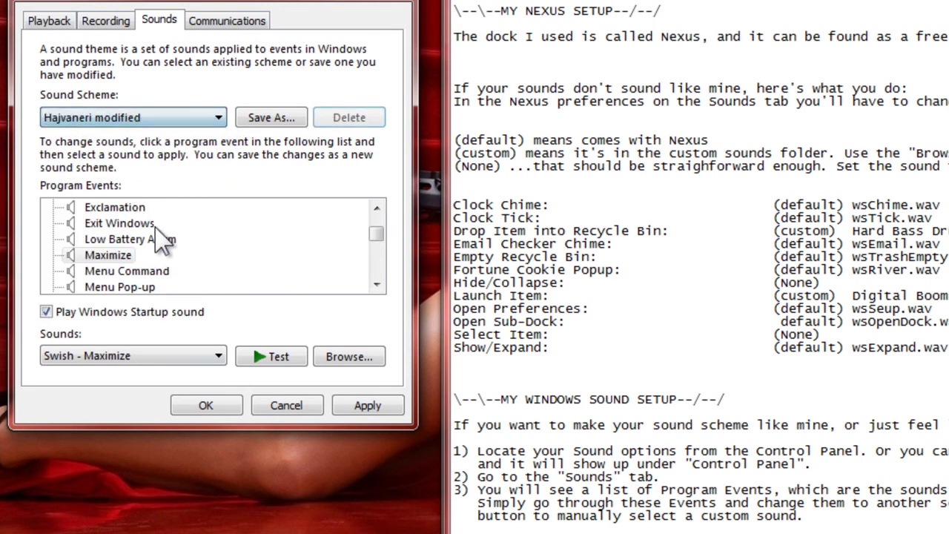
left_click(211, 409)
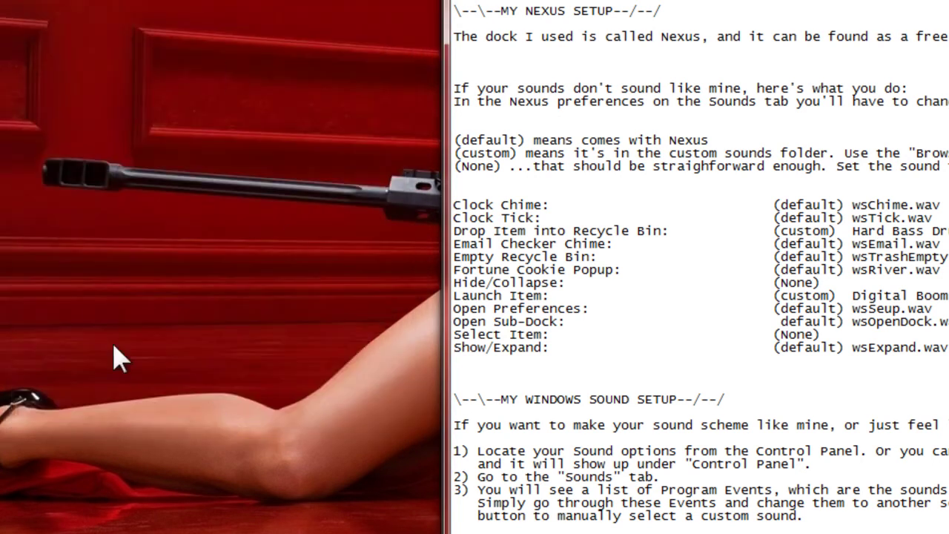
- Close the Sounds folder window and reposition the README window clear of the Nexus dock
right_click(165, 302)
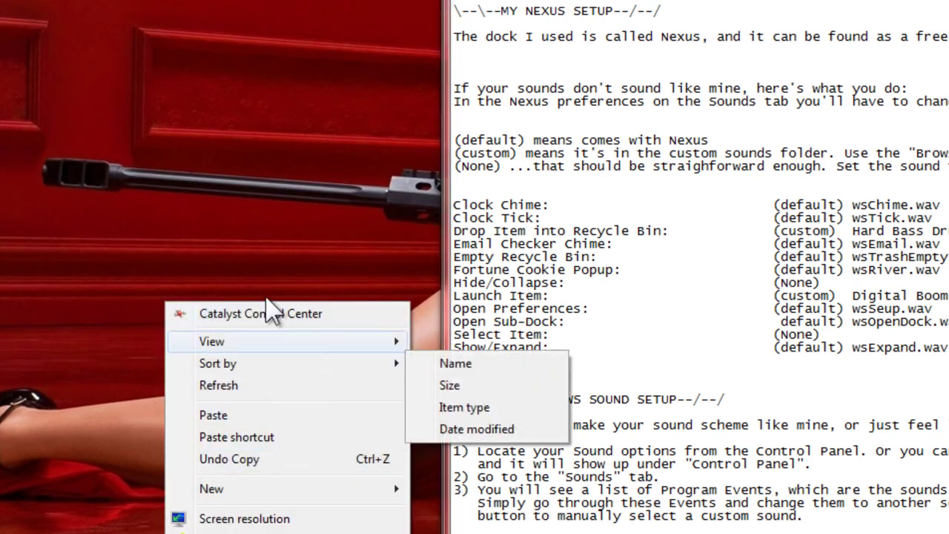
left_click(271, 169)
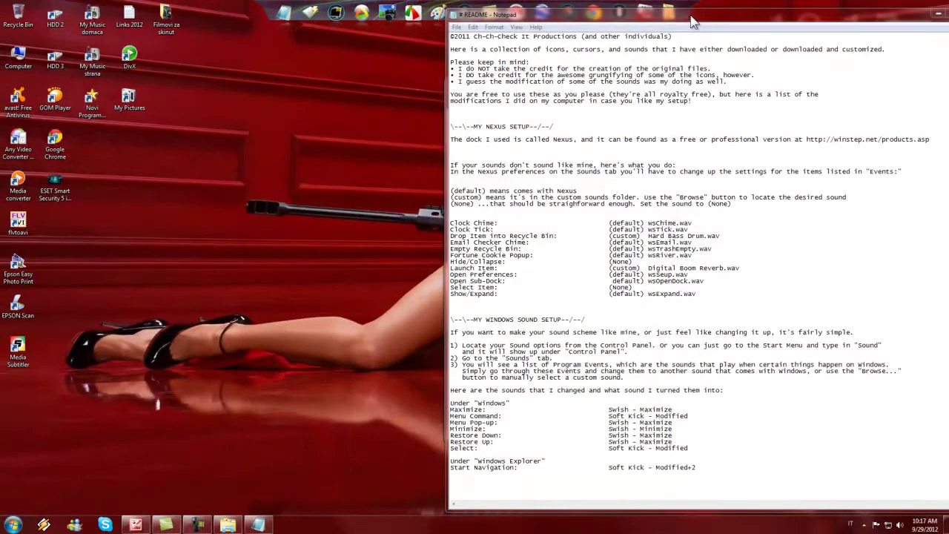
left_click_drag(689, 22, 266, 51)
left_click_drag(707, 90, 461, 89)
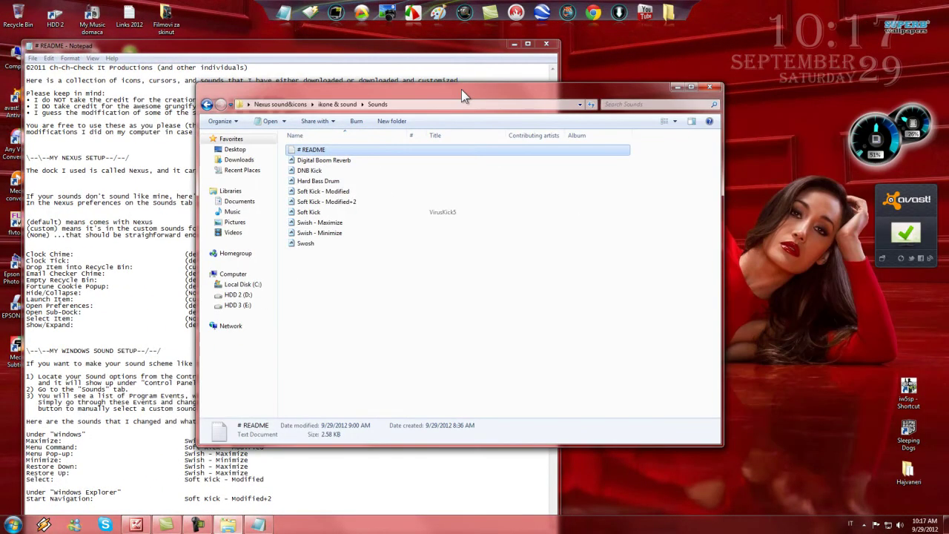
left_click(709, 87)
left_click_drag(340, 55, 440, 106)
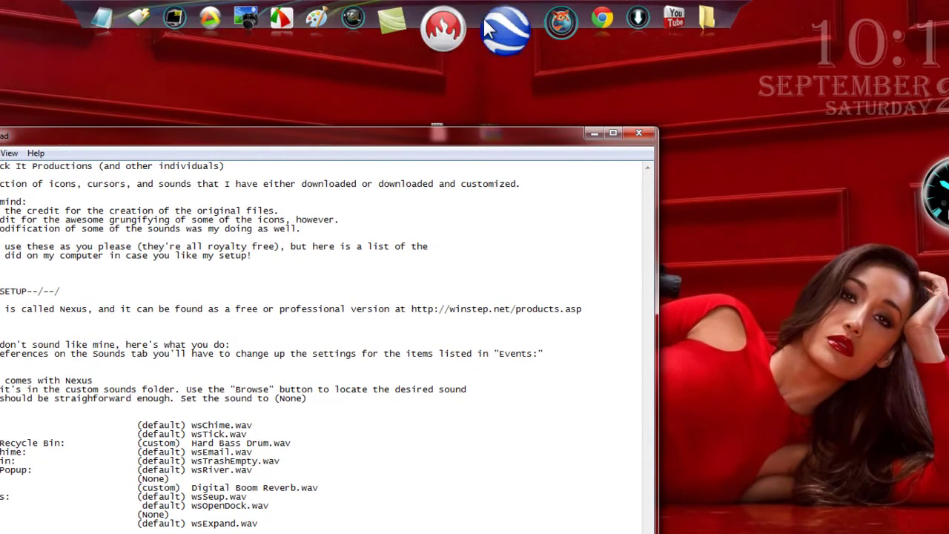
- Open the Nexus preferences on the Sounds page and place them side by side with the README
right_click(442, 7)
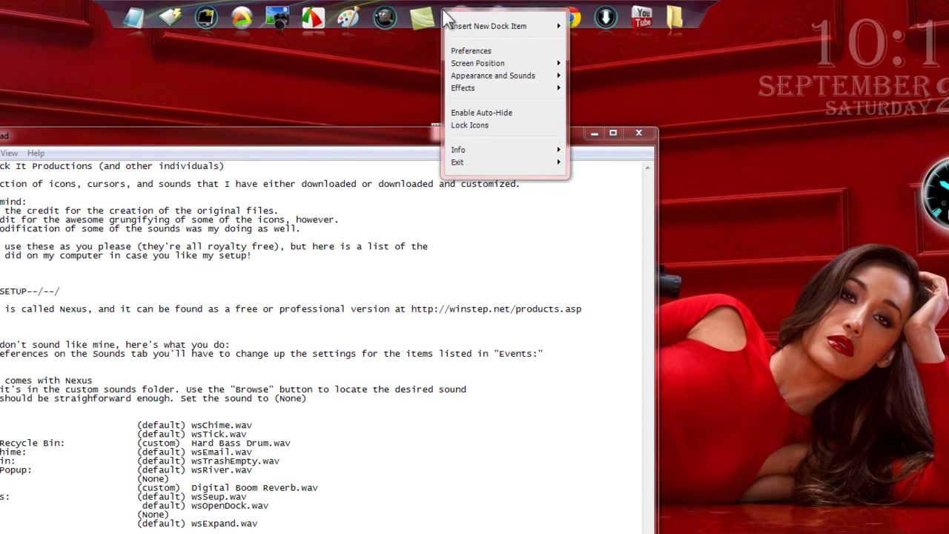
left_click(473, 50)
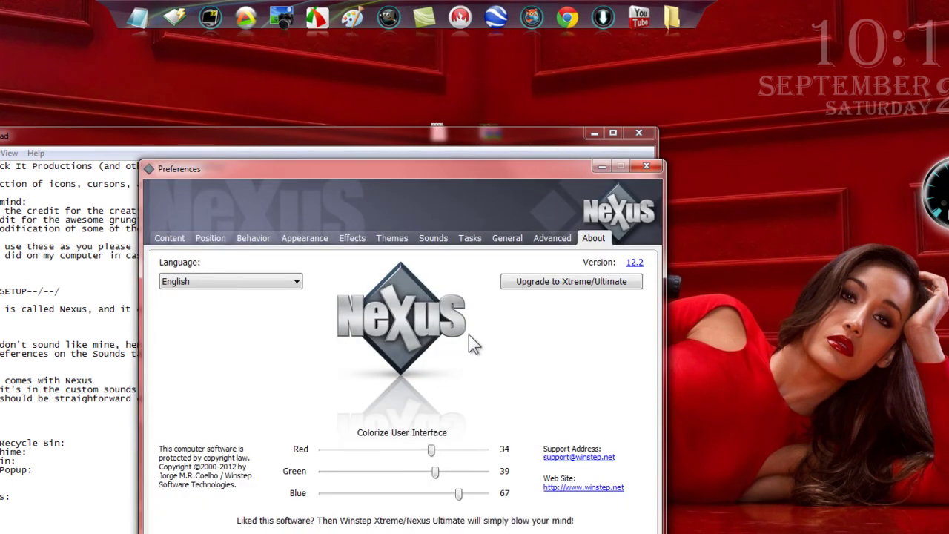
left_click_drag(402, 186, 506, 86)
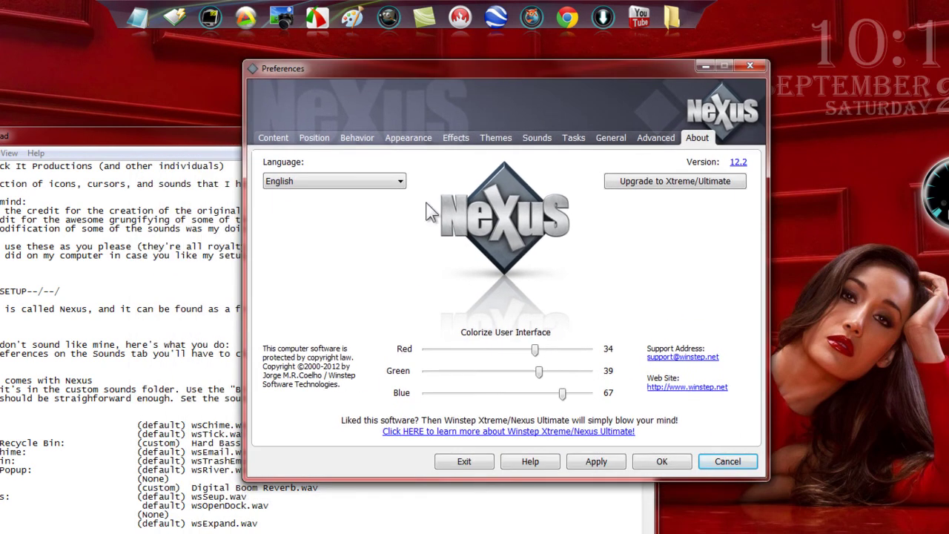
left_click(538, 139)
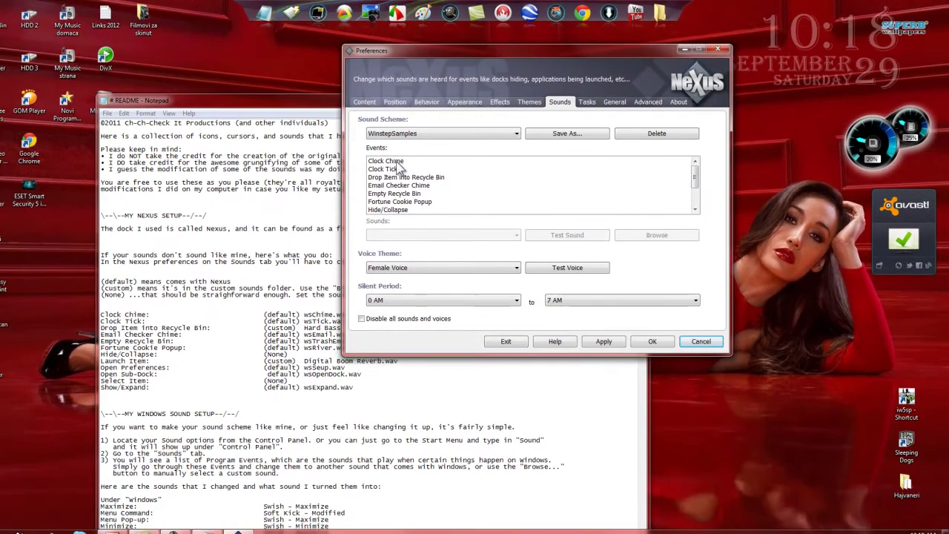
left_click_drag(289, 106, 192, 102)
left_click_drag(395, 50, 603, 54)
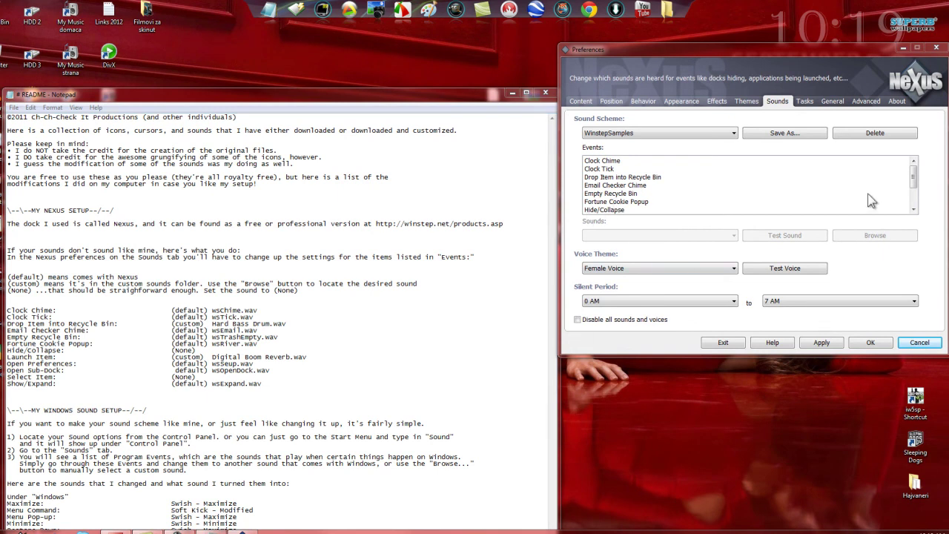
- Select the Launch Item event and open the file browser for its sound, moved clear of the preferences
left_click(913, 210)
left_click(913, 210)
left_click(914, 210)
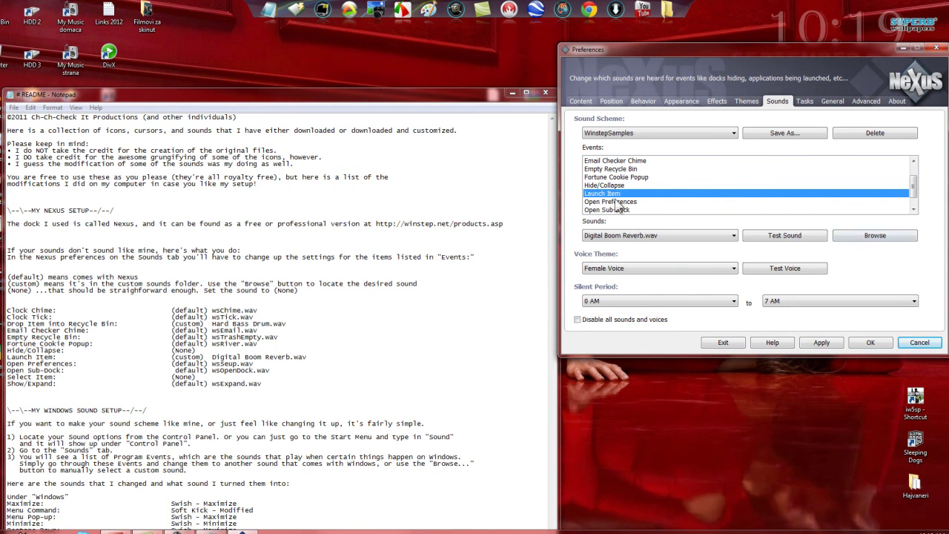
left_click(883, 235)
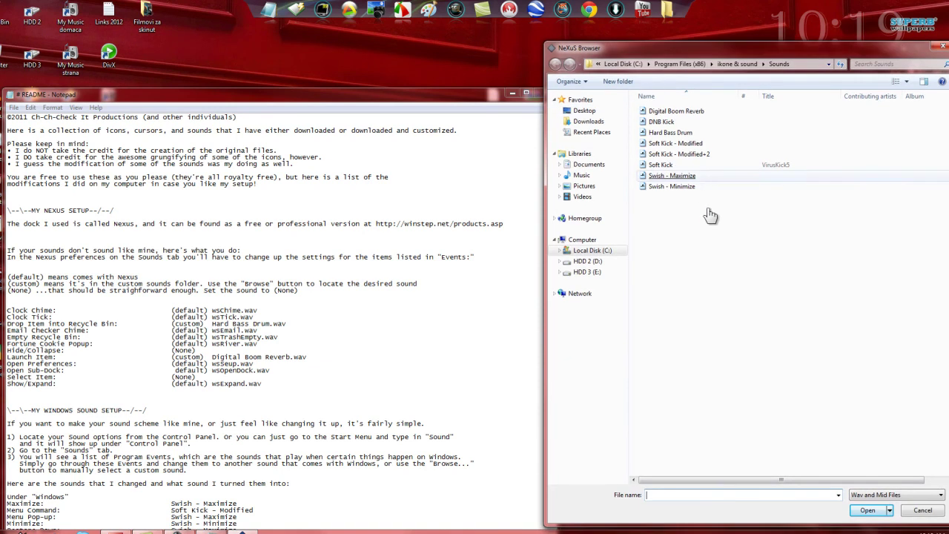
left_click_drag(708, 50, 512, 51)
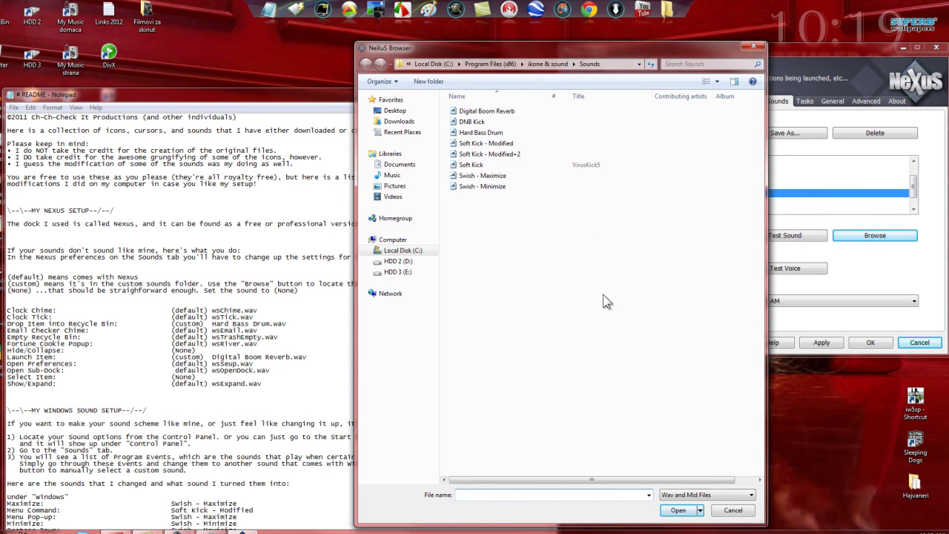
- Browse from Local Disk (C:) through Program Files (x86) and "ikone & sound" to the Sounds folder for the Launch Item sound
left_click(406, 251)
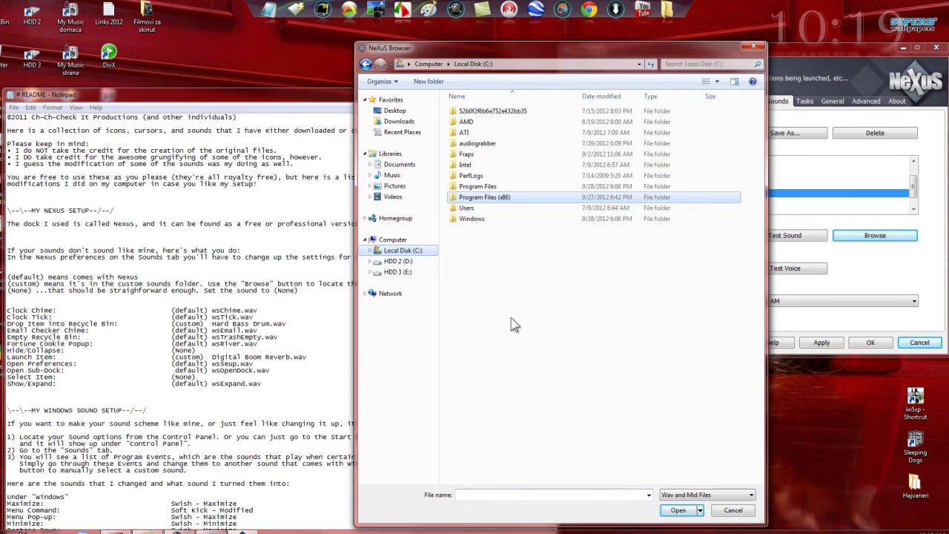
double_click(508, 200)
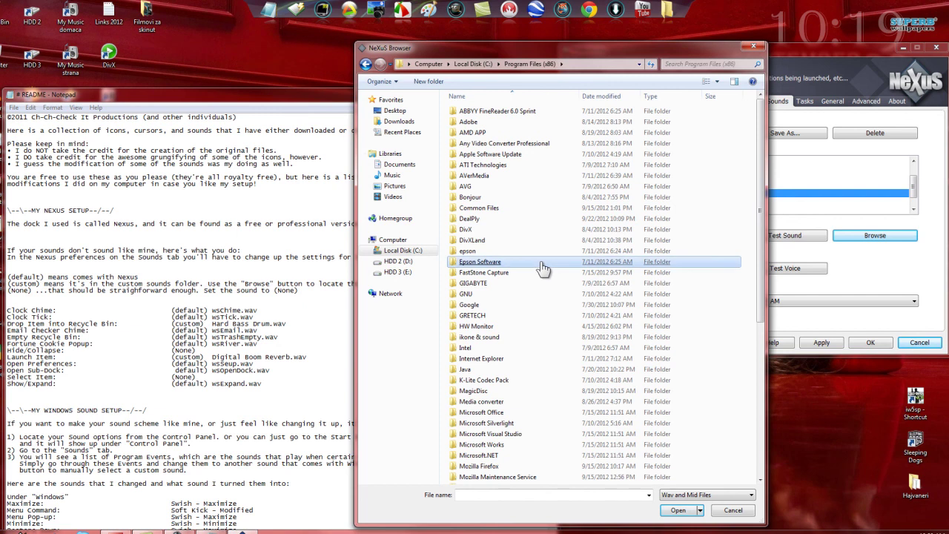
double_click(504, 336)
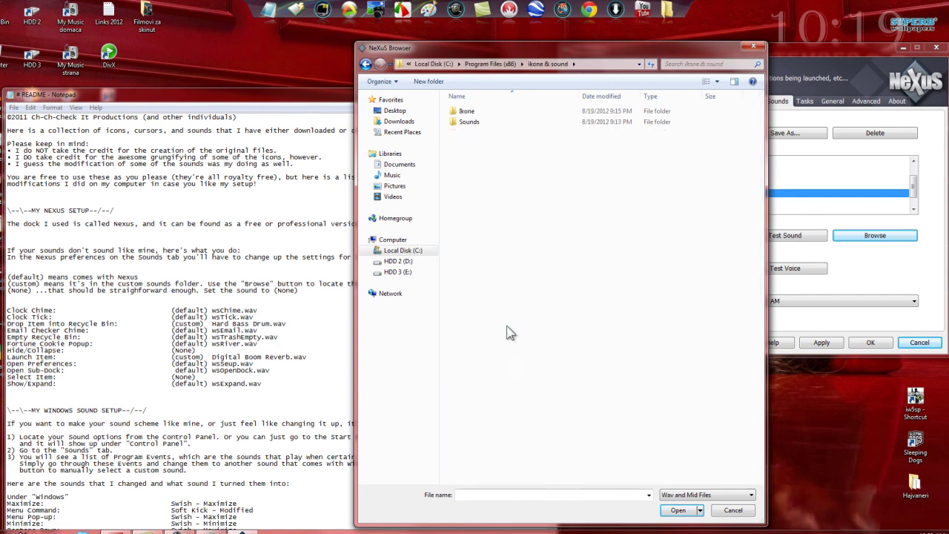
double_click(470, 122)
left_click(478, 122)
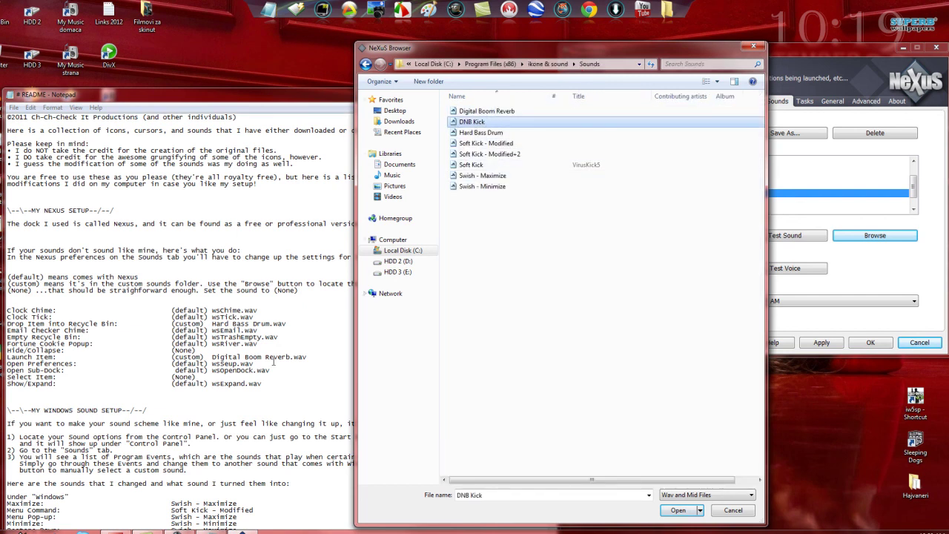